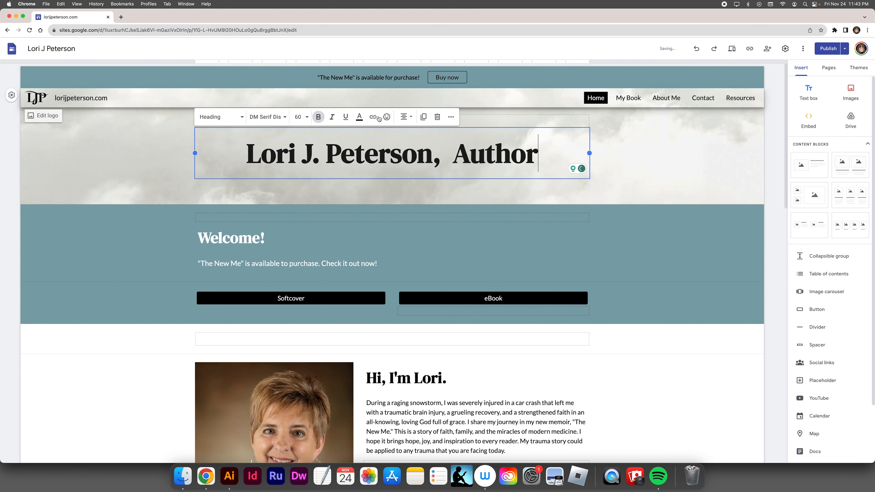
Try deleting the heading text box in the page header, and undo the deletion
{"action": "left_click", "coordinate": [197, 140]}
{"action": "left_click", "coordinate": [224, 141]}
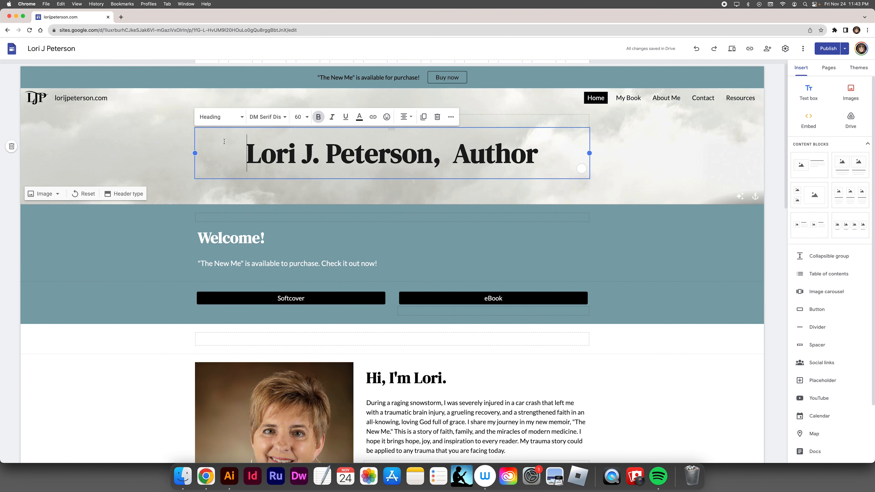
{"action": "left_click", "coordinate": [438, 117]}
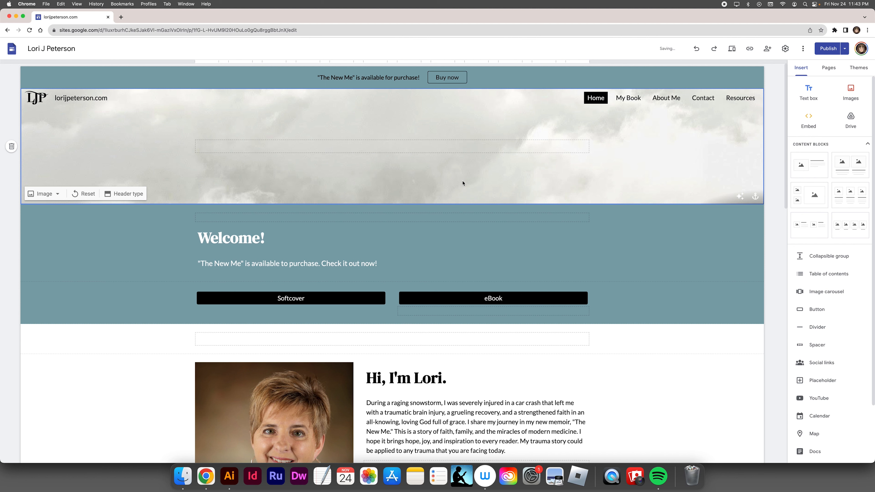
{"action": "key", "text": "super+z"}
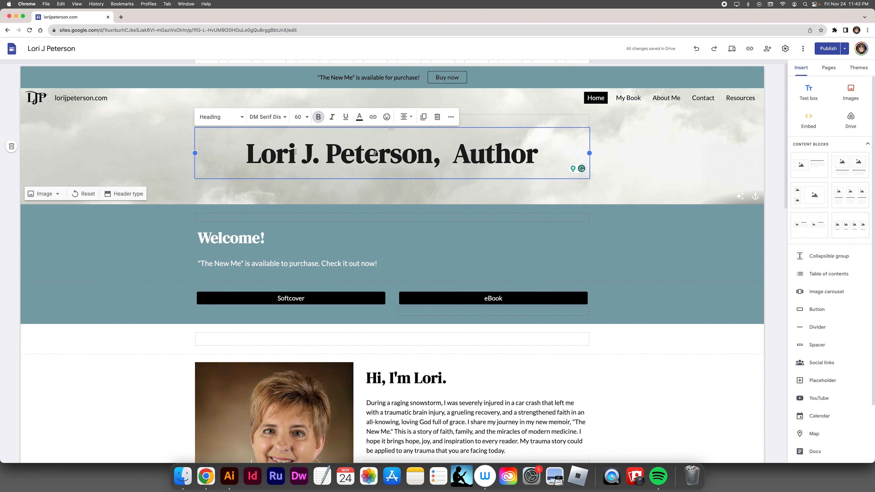
Try the Title text style on the whole header heading, and undo the style change
{"action": "left_click_drag", "start_coordinate": [242, 148], "coordinate": [583, 168]}
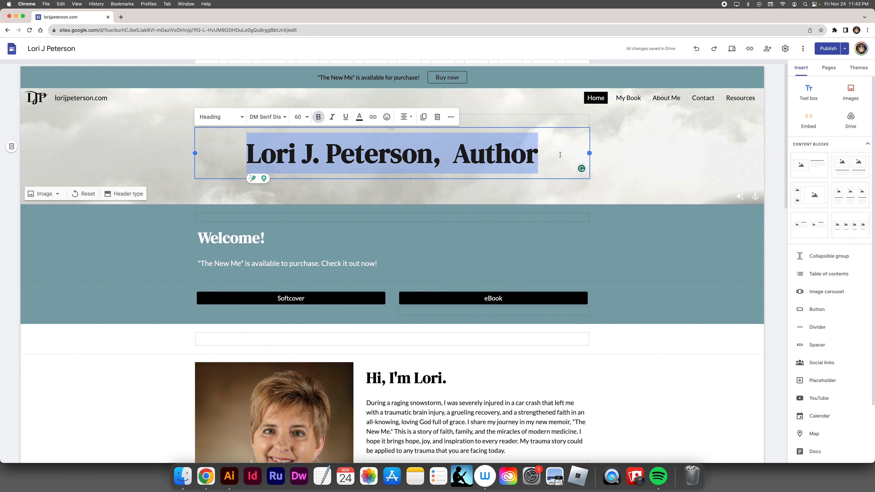
{"action": "left_click", "coordinate": [208, 119]}
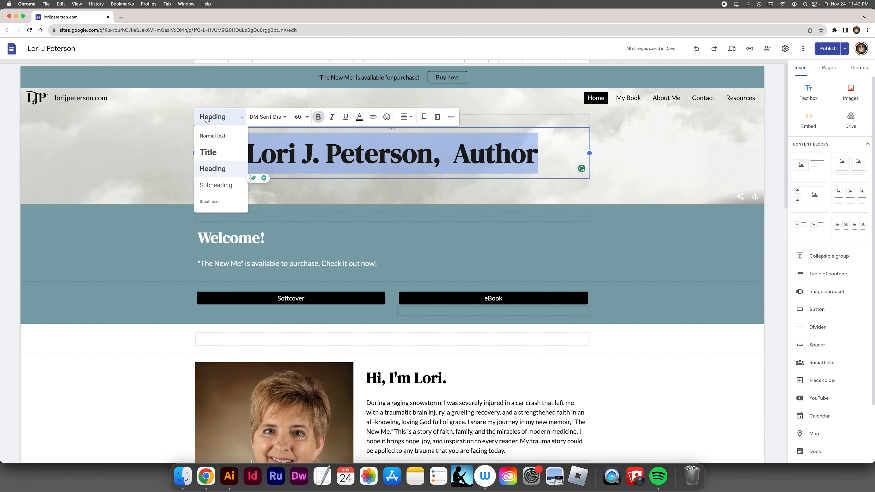
{"action": "left_click", "coordinate": [216, 154]}
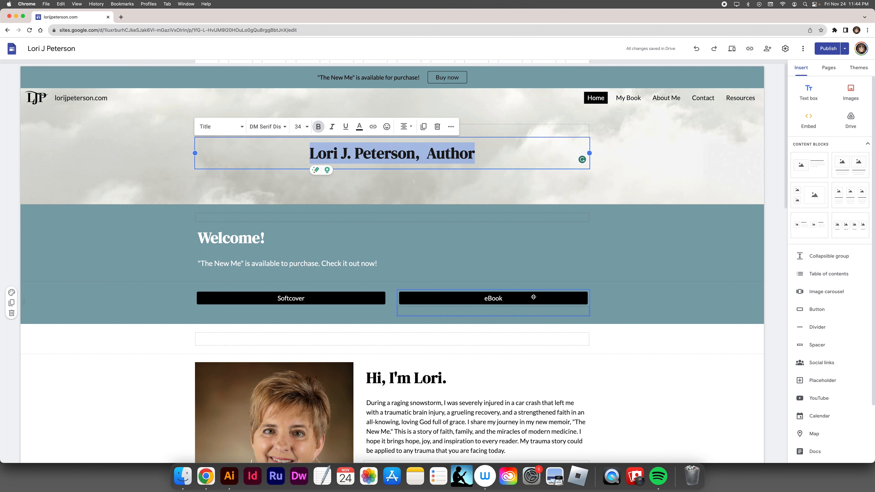
{"action": "left_click", "coordinate": [444, 250]}
{"action": "left_click", "coordinate": [392, 149]}
{"action": "key", "text": "super+z"}
{"action": "key", "text": "super+z"}
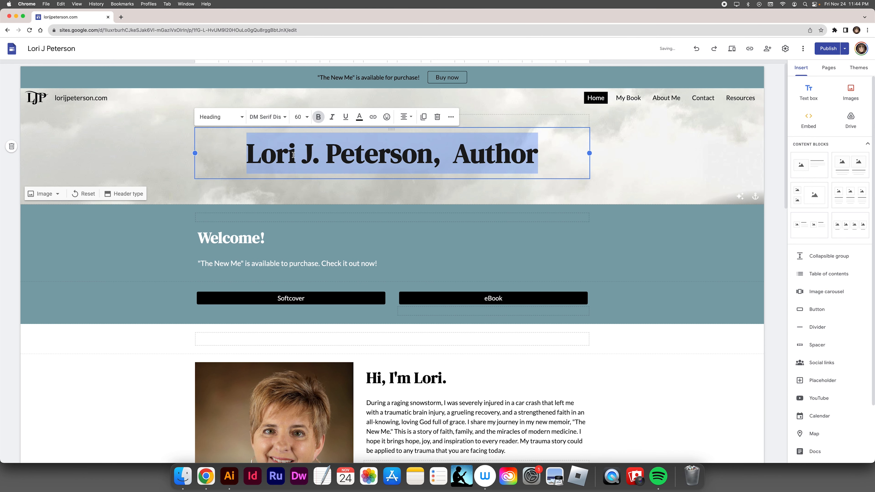
{"action": "left_click", "coordinate": [221, 116]}
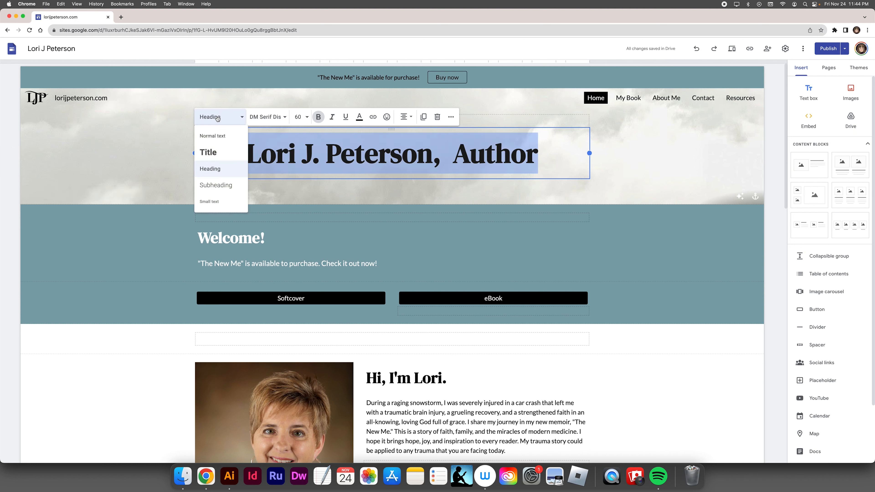
{"action": "key", "text": "Escape"}
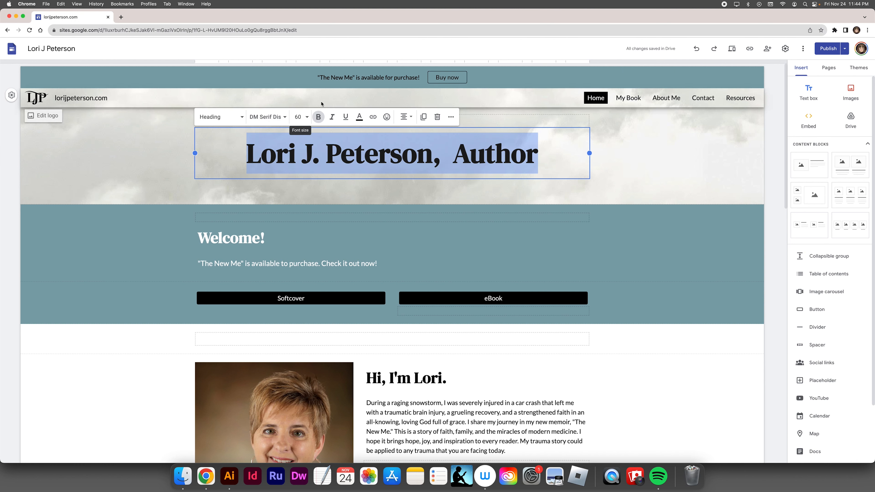
{"action": "left_click", "coordinate": [309, 119]}
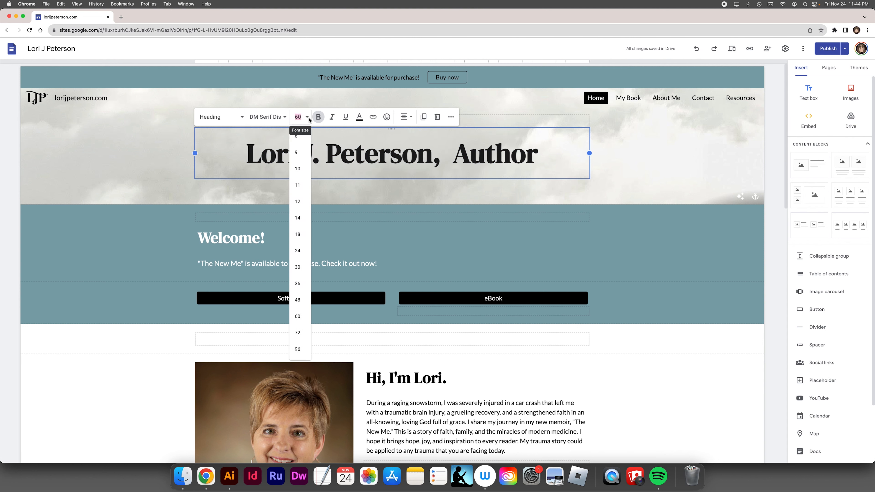
{"action": "left_click", "coordinate": [309, 119]}
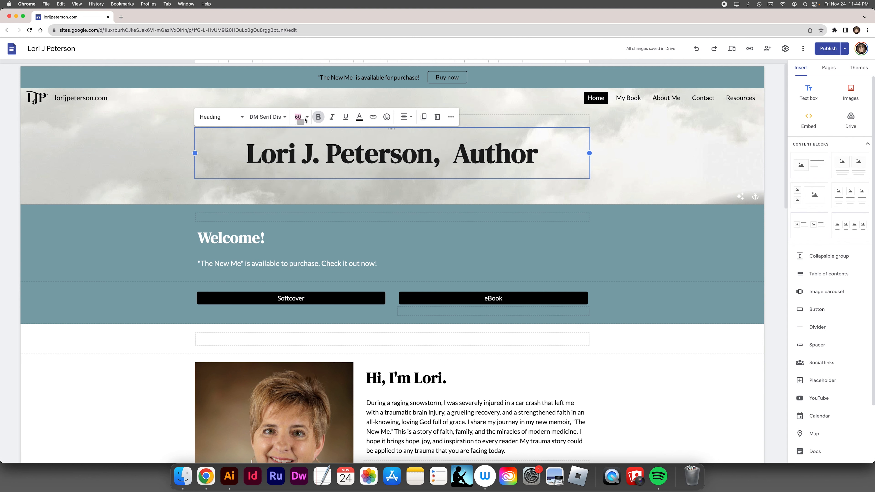
{"action": "left_click", "coordinate": [302, 119]}
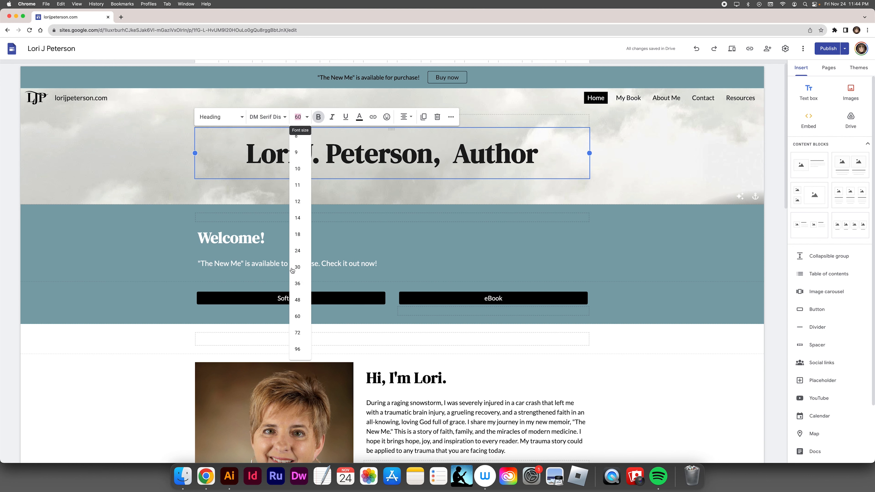
{"action": "left_click", "coordinate": [305, 120]}
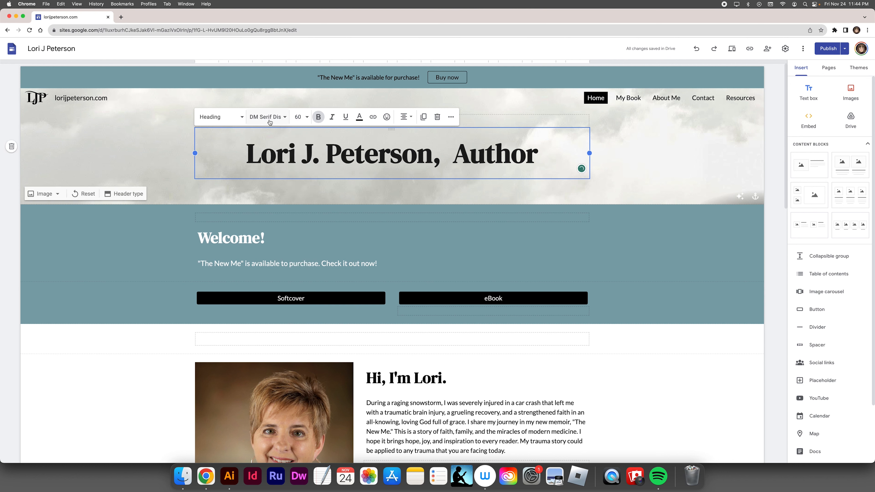
Try the teal theme colour on the word "Welcome" and set its text colour back to white
{"action": "double_click", "coordinate": [246, 238]}
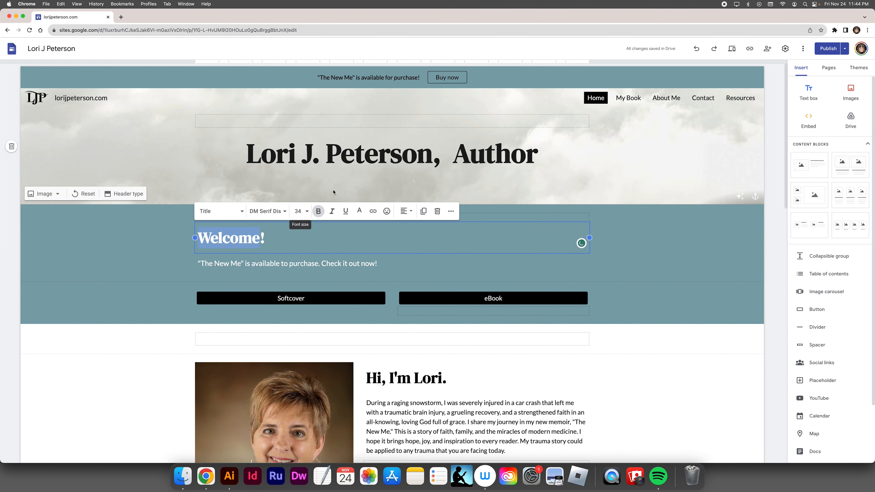
{"action": "left_click", "coordinate": [356, 213]}
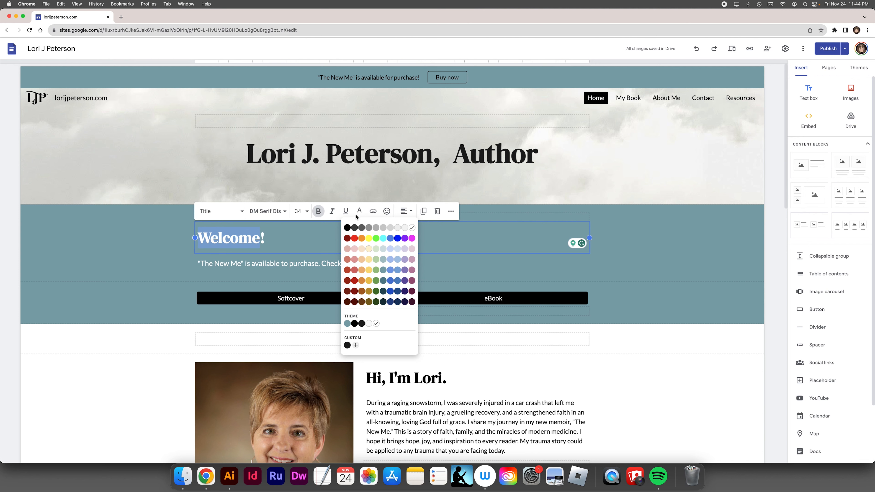
{"action": "left_click", "coordinate": [347, 324]}
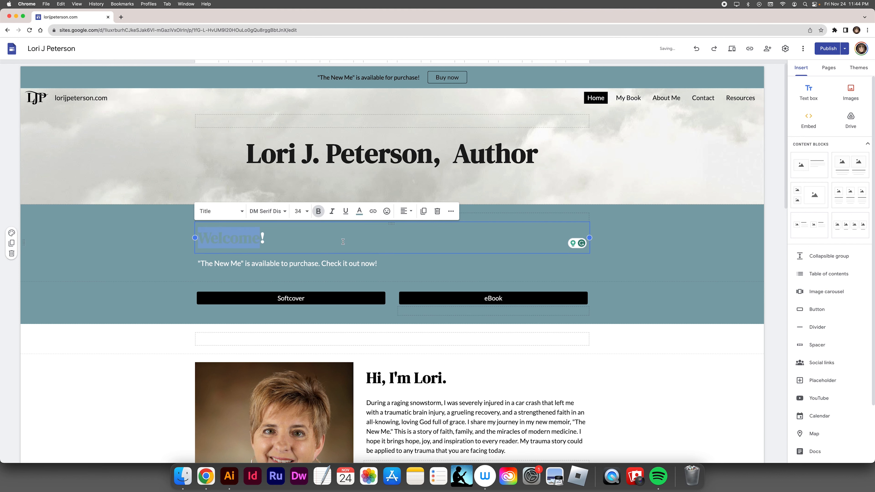
{"action": "left_click", "coordinate": [359, 211]}
{"action": "left_click", "coordinate": [411, 228]}
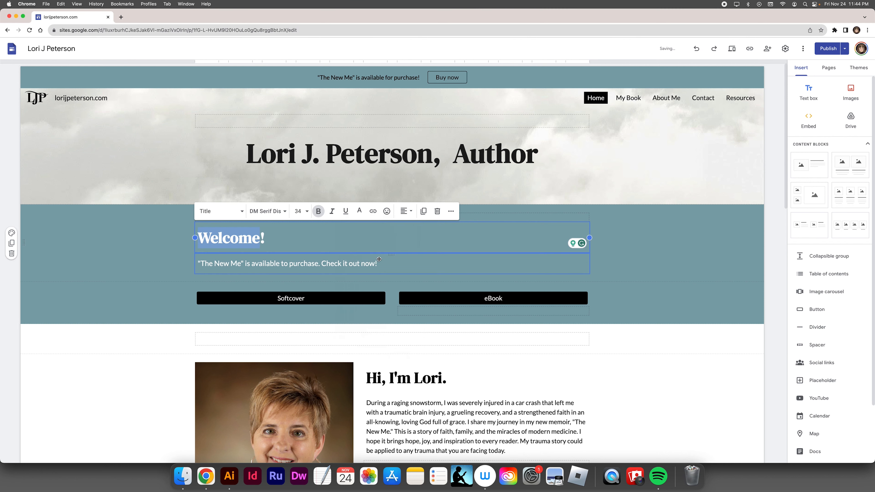
{"action": "left_click", "coordinate": [240, 270]}
{"action": "left_click", "coordinate": [214, 299]}
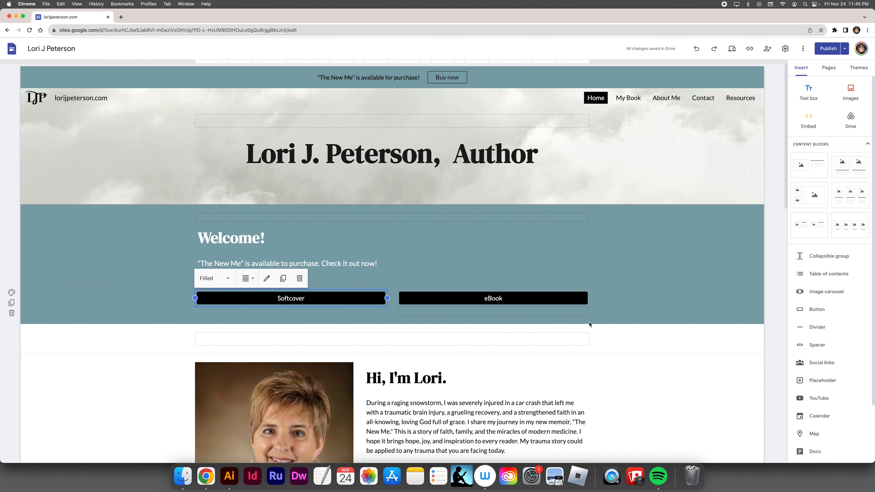
{"action": "left_click", "coordinate": [601, 315]}
{"action": "left_click", "coordinate": [604, 333]}
{"action": "left_click", "coordinate": [615, 298]}
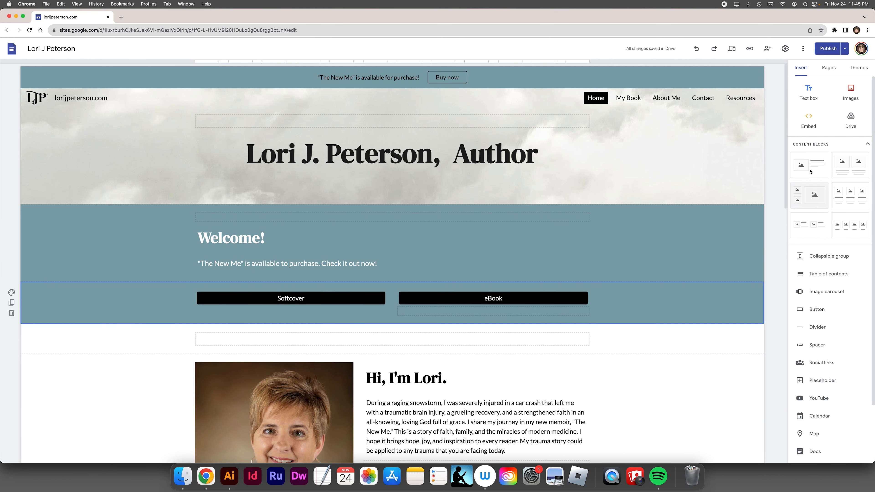
Try adding the content block with one image beside text, and delete the new section from the page
{"action": "left_click", "coordinate": [802, 165]}
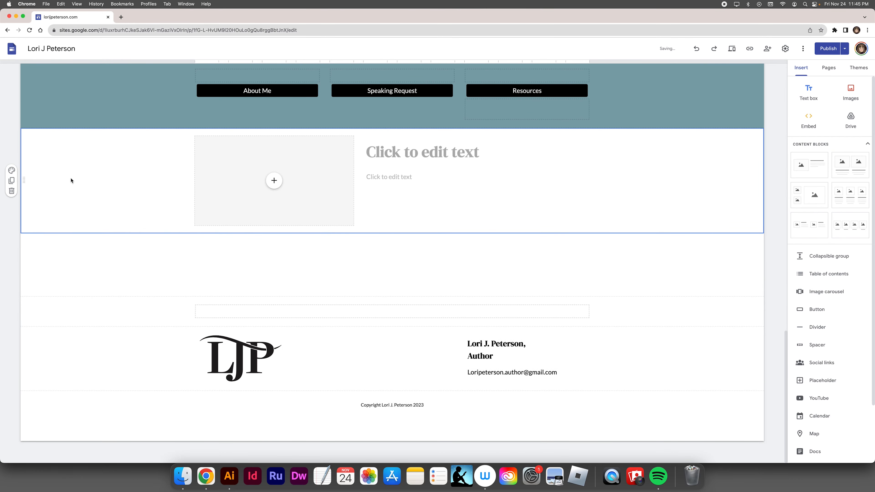
{"action": "scroll", "coordinate": [70, 181], "scroll_direction": "up", "scroll_amount": 4}
{"action": "scroll", "coordinate": [107, 200], "scroll_direction": "down", "scroll_amount": 1}
{"action": "left_click", "coordinate": [12, 296]}
{"action": "scroll", "coordinate": [255, 293], "scroll_direction": "up", "scroll_amount": 8}
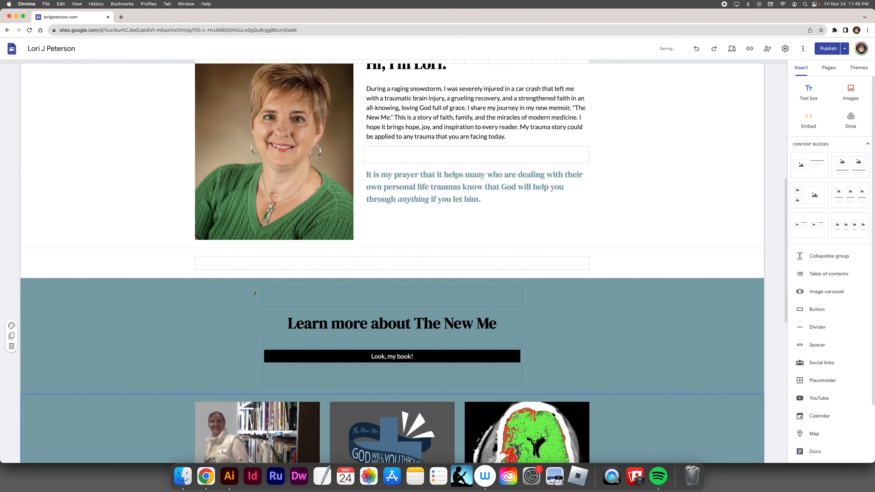
{"action": "scroll", "coordinate": [255, 293], "scroll_direction": "up", "scroll_amount": 5}
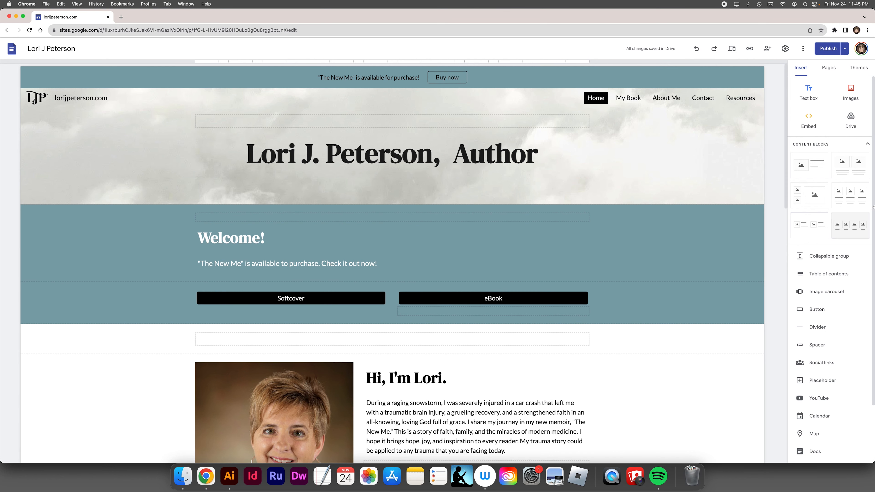
{"action": "scroll", "coordinate": [851, 310], "scroll_direction": "down", "scroll_amount": 2}
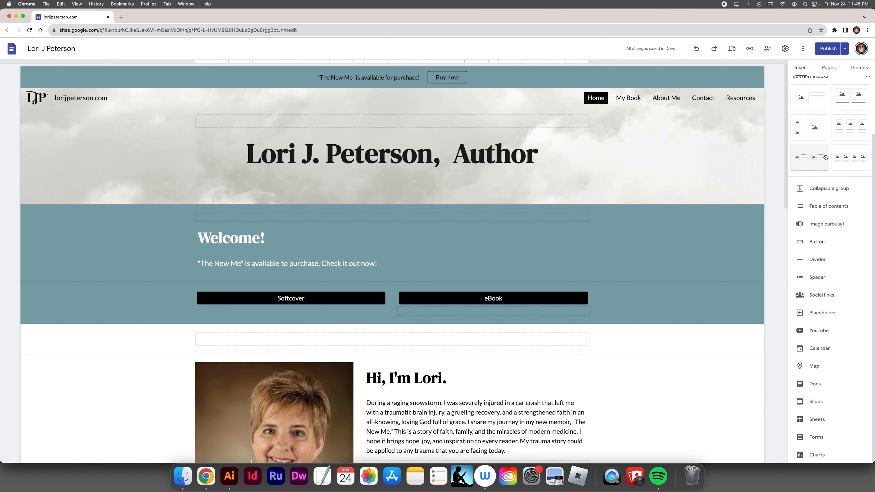
{"action": "left_click", "coordinate": [392, 219]}
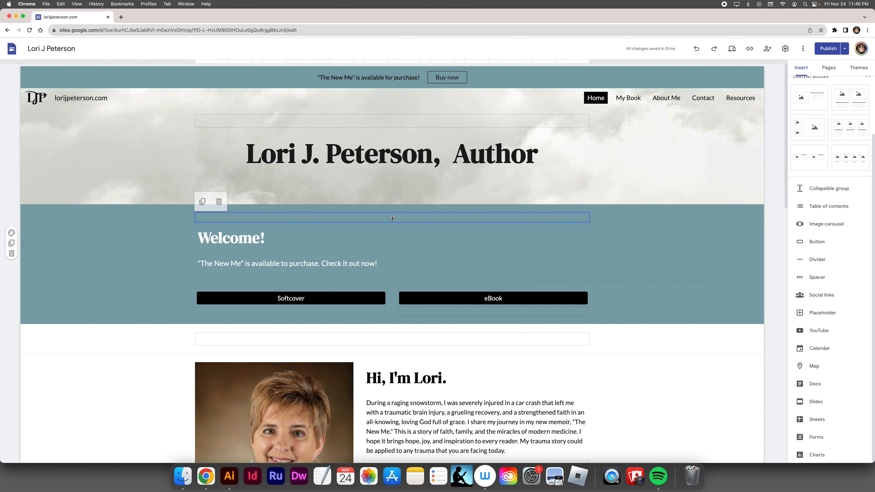
{"action": "left_click", "coordinate": [651, 239]}
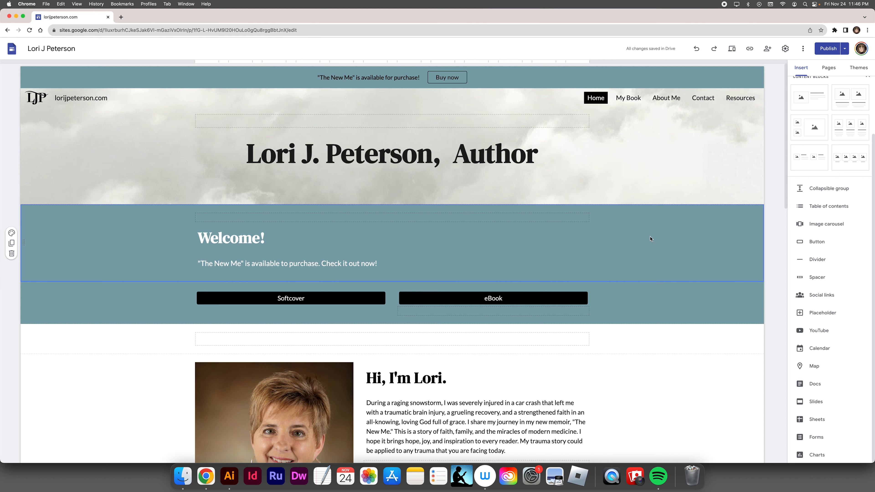
{"action": "left_click", "coordinate": [551, 218]}
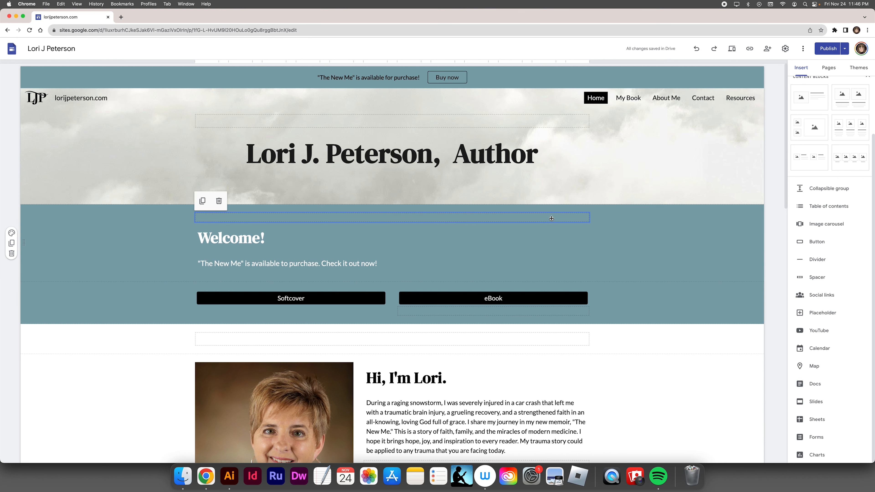
{"action": "left_click", "coordinate": [175, 250]}
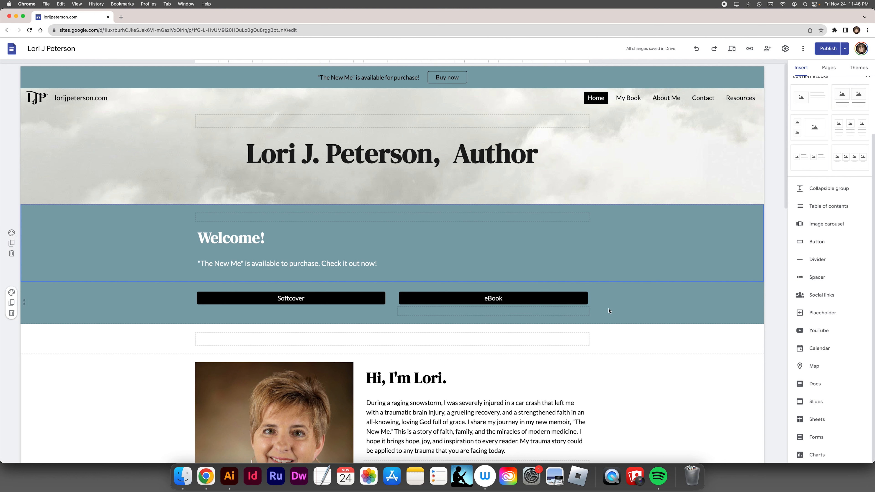
Start inserting a button named "Button" and bring up the site pages it can link to
{"action": "scroll", "coordinate": [836, 104], "scroll_direction": "up", "scroll_amount": 3}
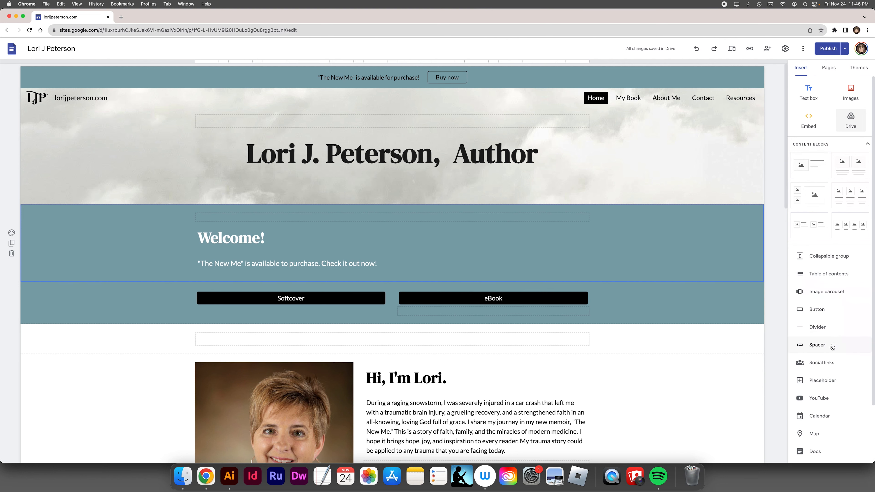
{"action": "left_click", "coordinate": [820, 312]}
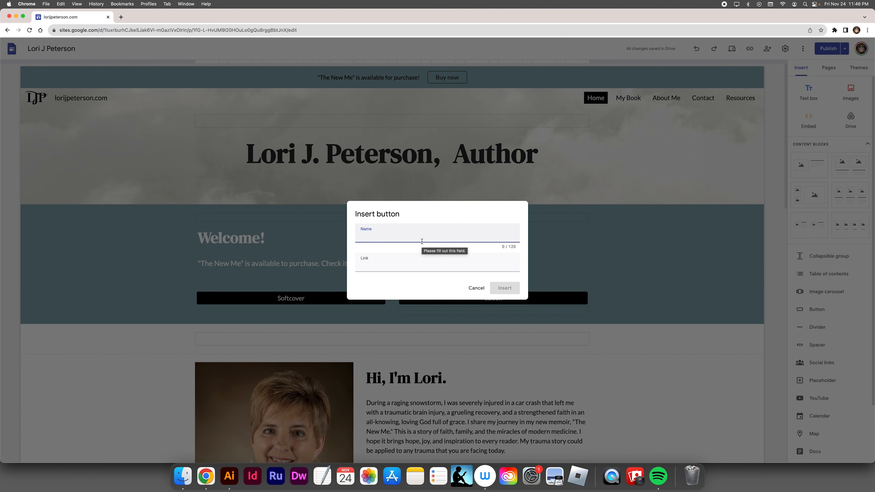
{"action": "type", "text": "Button"}
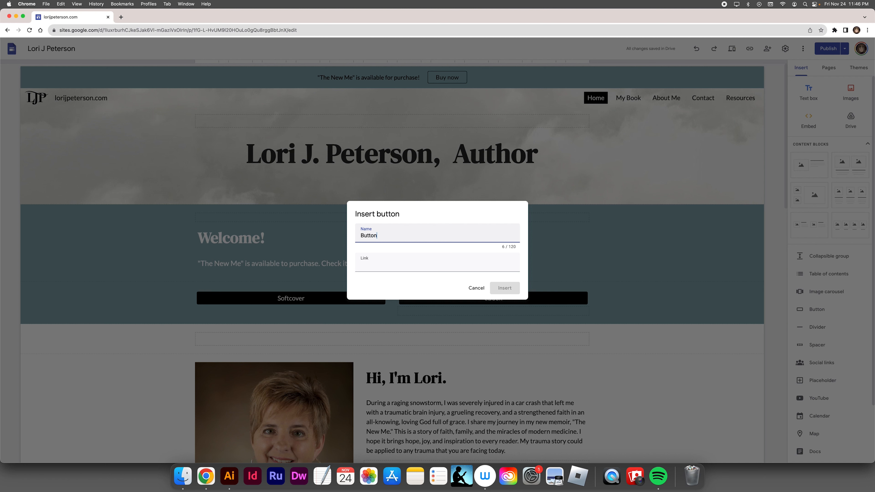
{"action": "left_click", "coordinate": [428, 265]}
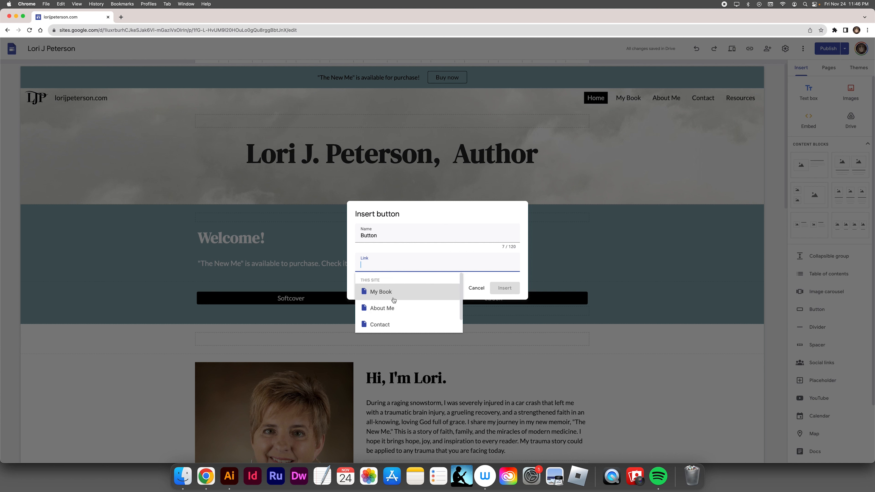
{"action": "scroll", "coordinate": [403, 315], "scroll_direction": "down", "scroll_amount": 1}
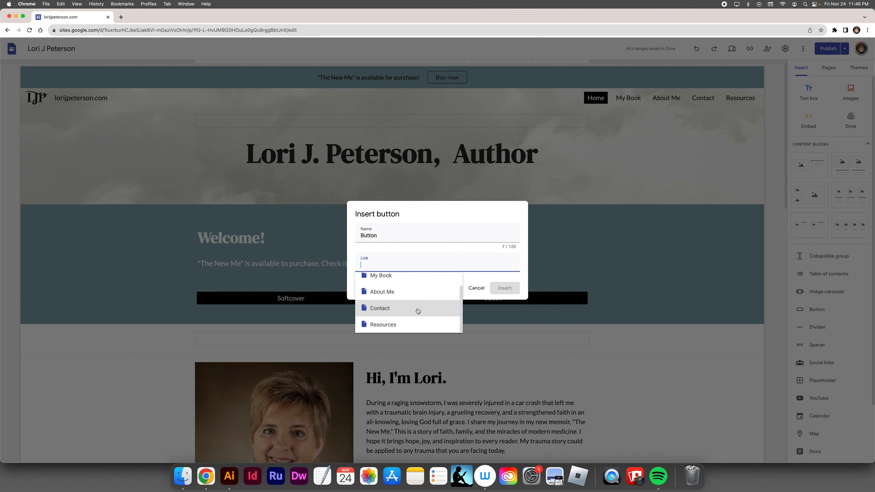
{"action": "left_click", "coordinate": [121, 17]}
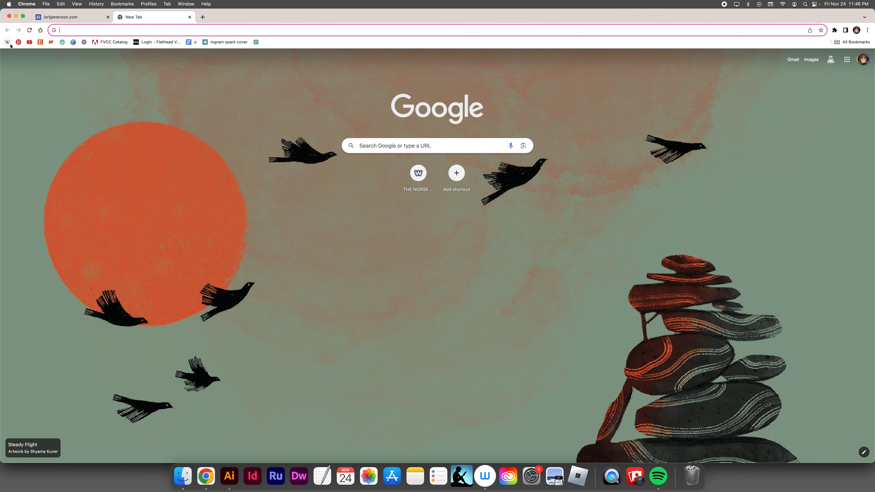
{"action": "left_click", "coordinate": [10, 44]}
{"action": "left_click", "coordinate": [70, 32]}
{"action": "key", "text": "super+c"}
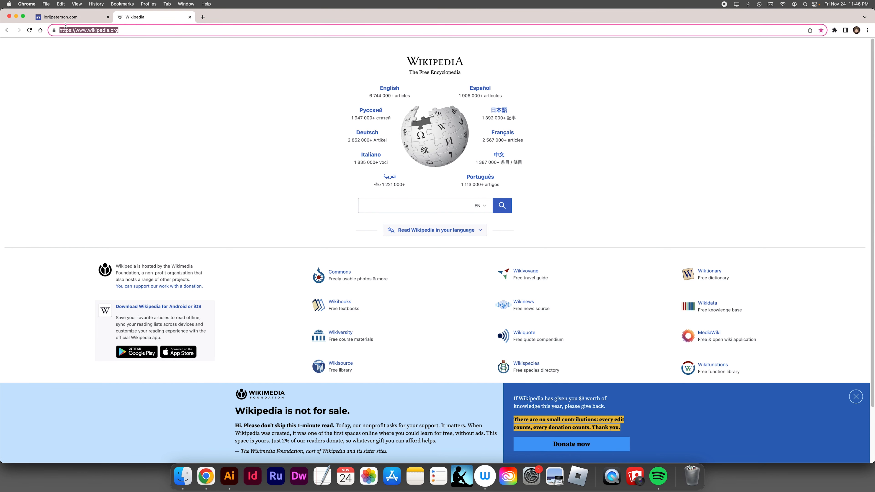
{"action": "left_click", "coordinate": [69, 16]}
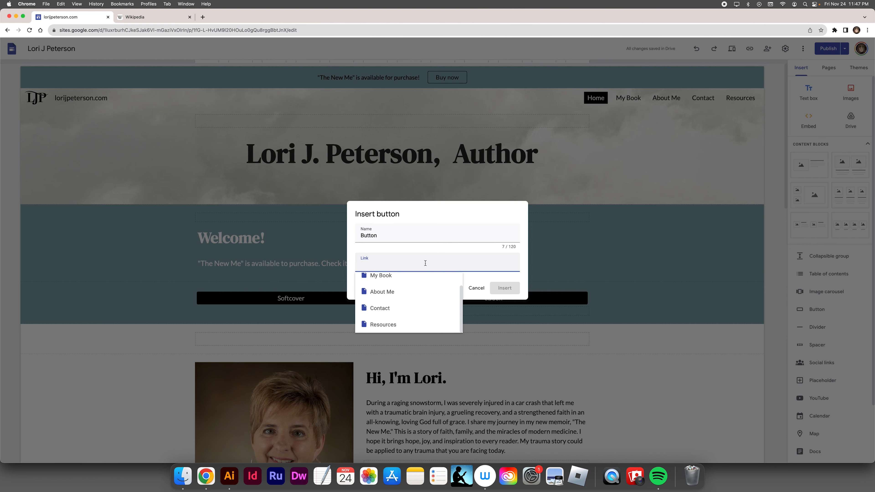
{"action": "key", "text": "super+v"}
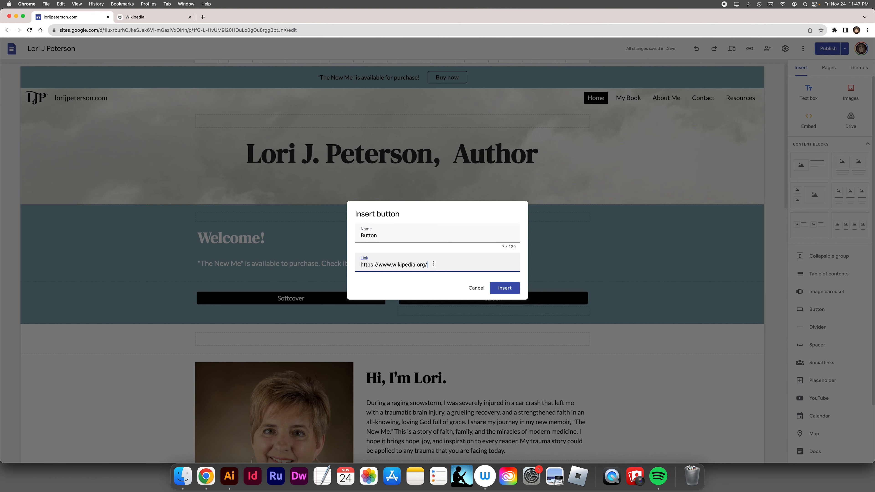
{"action": "left_click", "coordinate": [506, 288]}
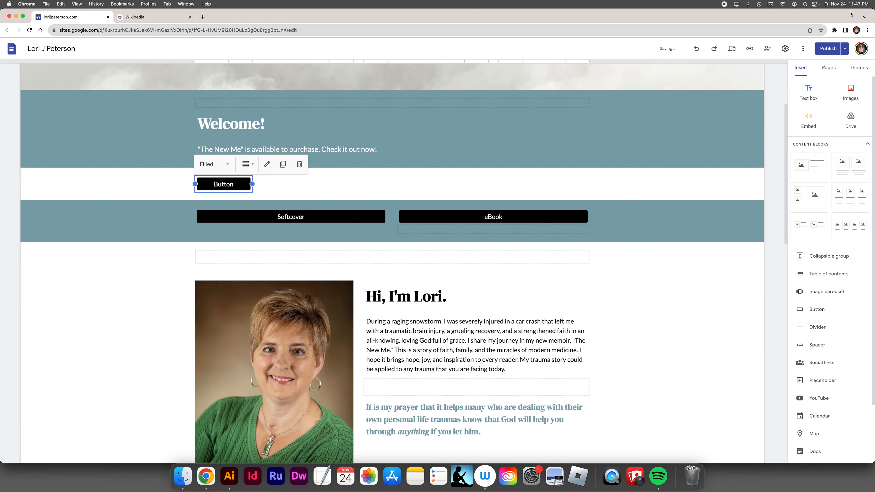
{"action": "left_click_drag", "start_coordinate": [214, 188], "coordinate": [244, 188]}
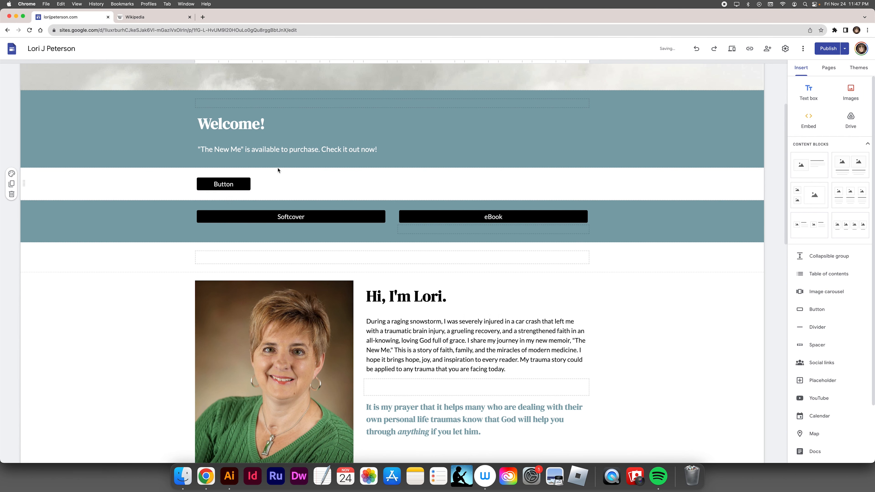
{"action": "left_click", "coordinate": [12, 195]}
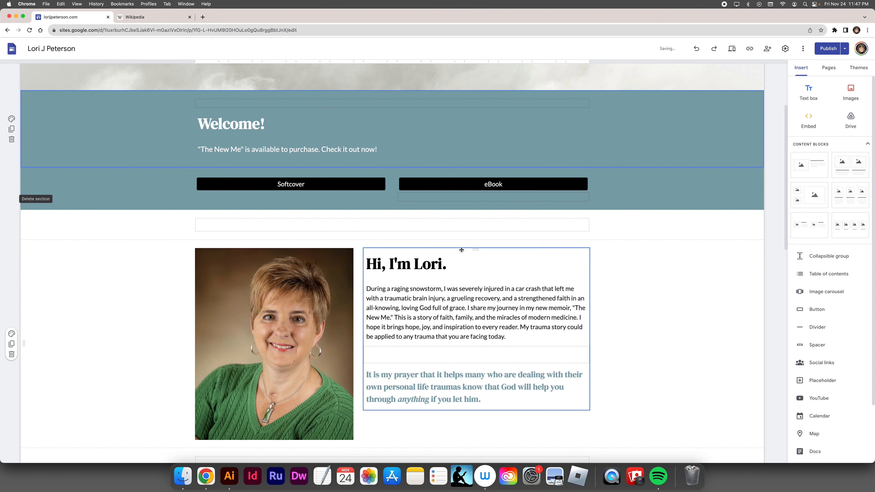
Inspect the name and link of the Softcover button, and leave the button's settings without changing them
{"action": "left_click", "coordinate": [357, 188]}
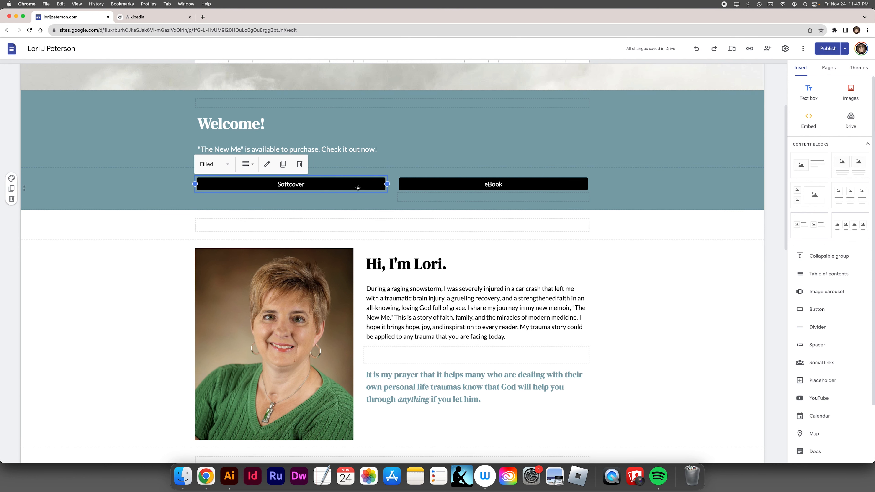
{"action": "scroll", "coordinate": [343, 192], "scroll_direction": "up", "scroll_amount": 5}
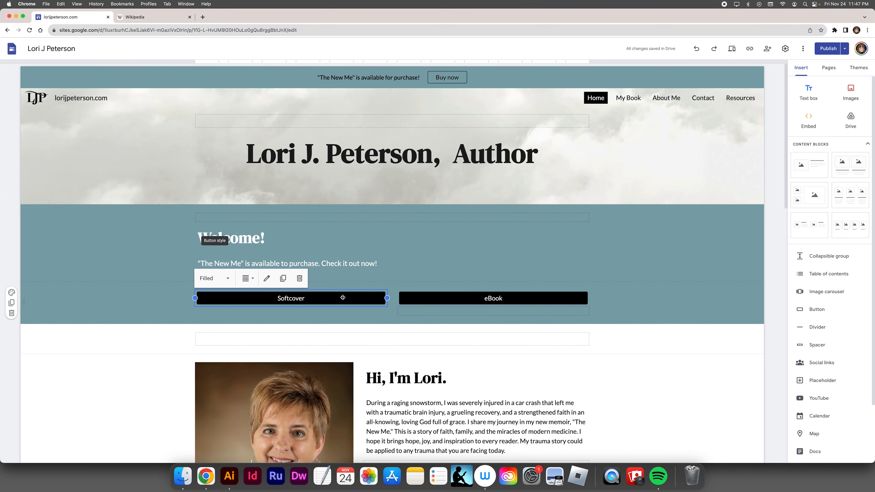
{"action": "double_click", "coordinate": [342, 298]}
{"action": "double_click", "coordinate": [377, 238]}
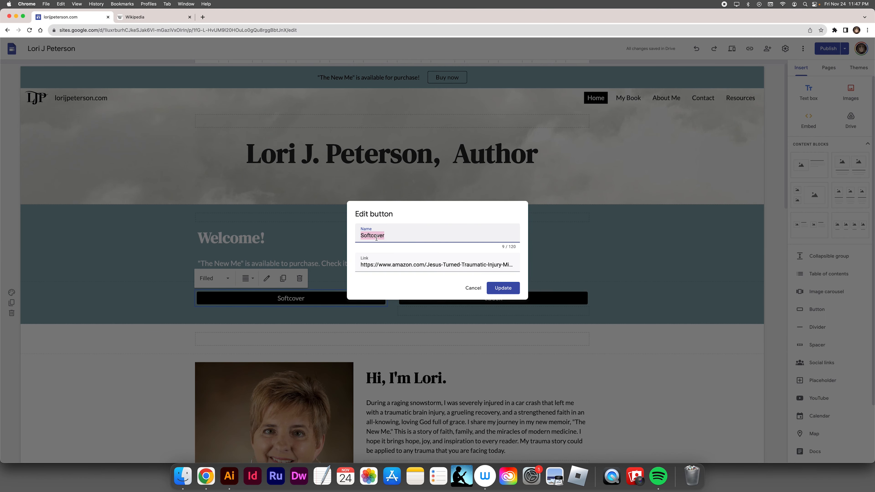
{"action": "triple_click", "coordinate": [393, 264]}
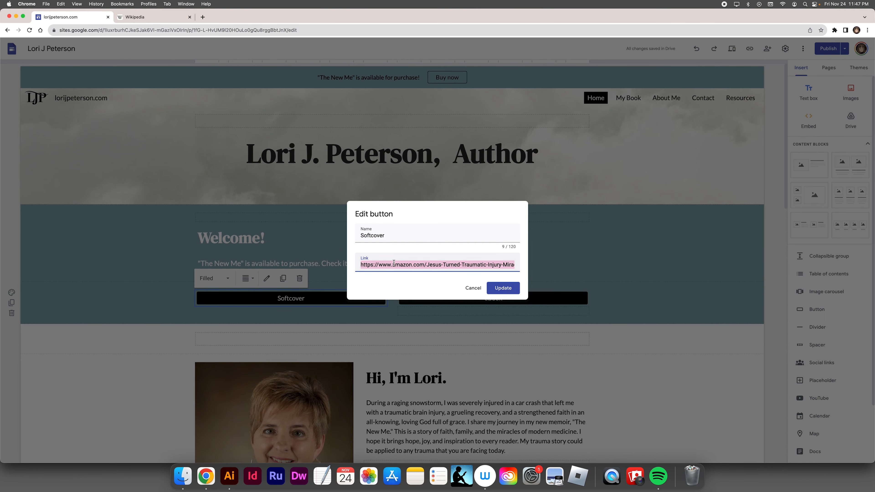
{"action": "left_click", "coordinate": [473, 287]}
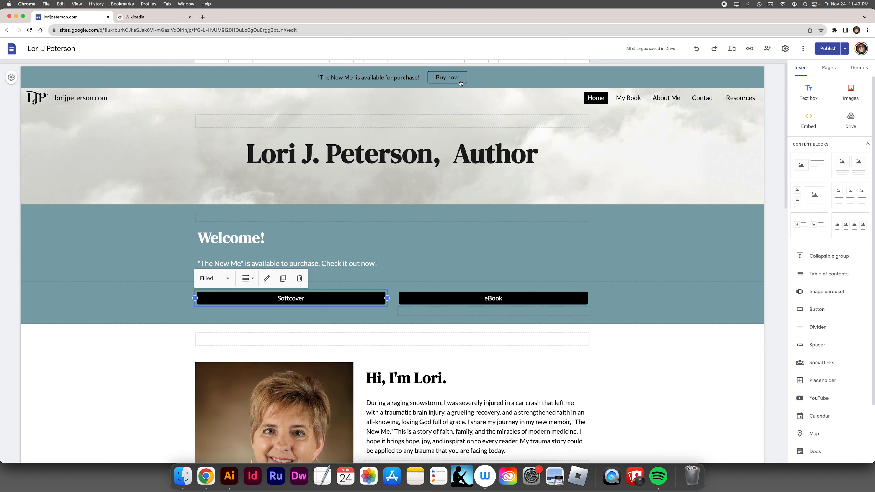
Open the announcement banner settings above the header for a brief look and close them
{"action": "left_click", "coordinate": [26, 81]}
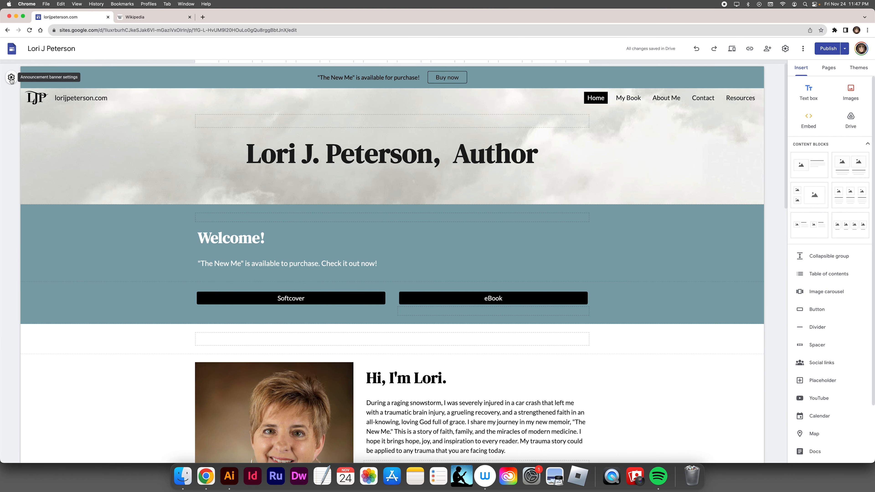
{"action": "left_click", "coordinate": [11, 78]}
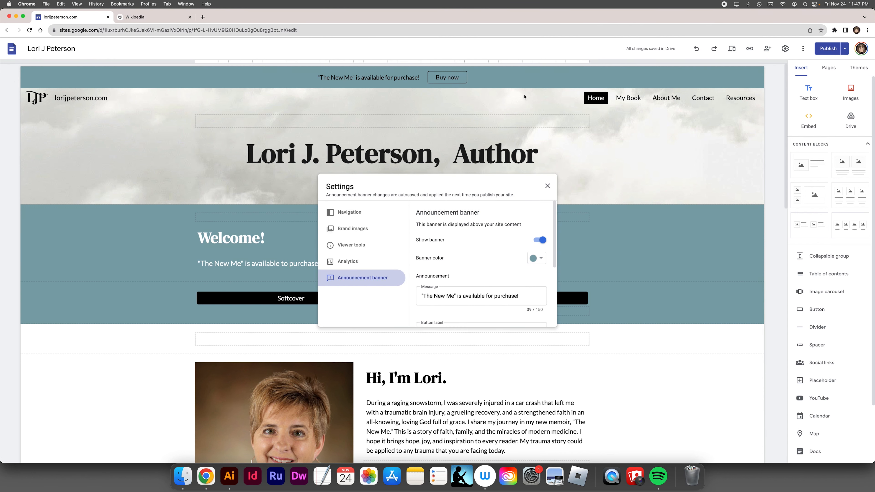
{"action": "left_click", "coordinate": [548, 186]}
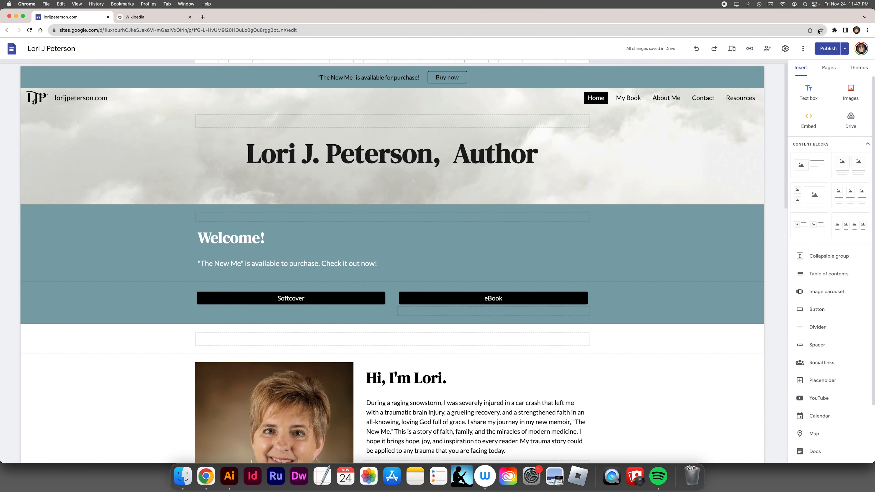
Preview the site, check the announcement banner's message and Buy now button, and return to editing
{"action": "left_click", "coordinate": [730, 49]}
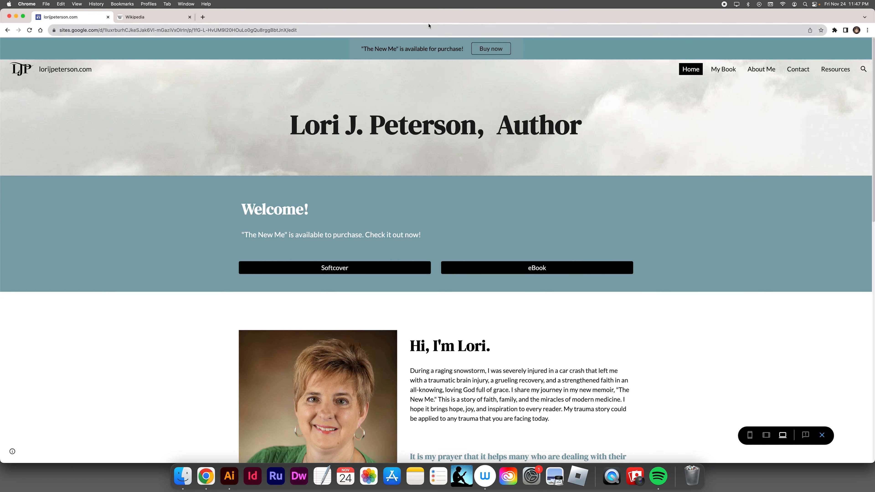
{"action": "triple_click", "coordinate": [404, 51]}
{"action": "left_click", "coordinate": [372, 56]}
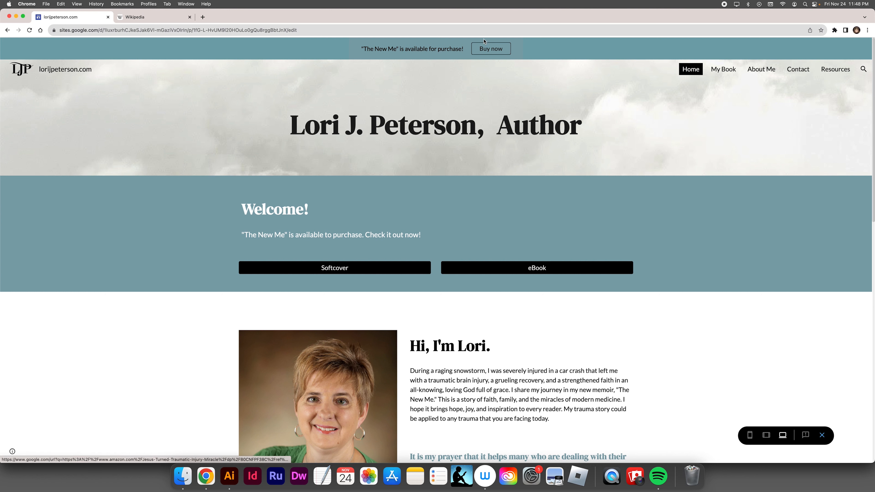
{"action": "left_click", "coordinate": [823, 435]}
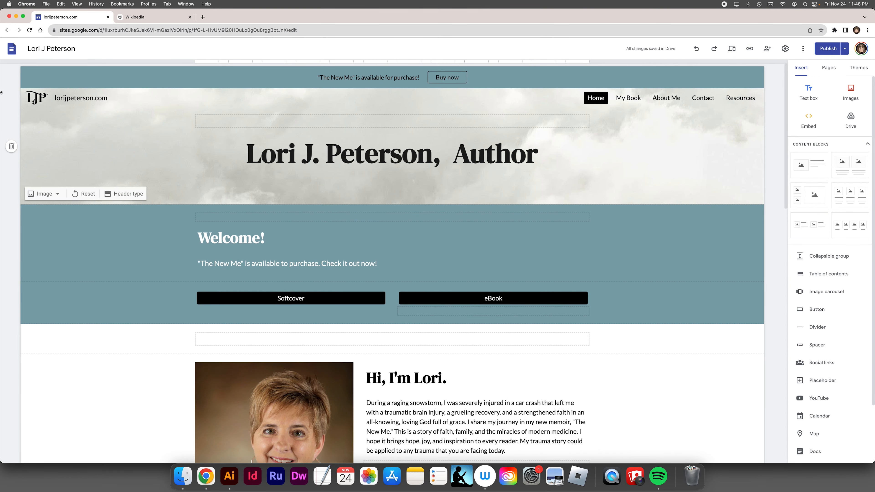
Turn off the announcement banner, preview the site without it, and return to editing
{"action": "left_click", "coordinate": [11, 78]}
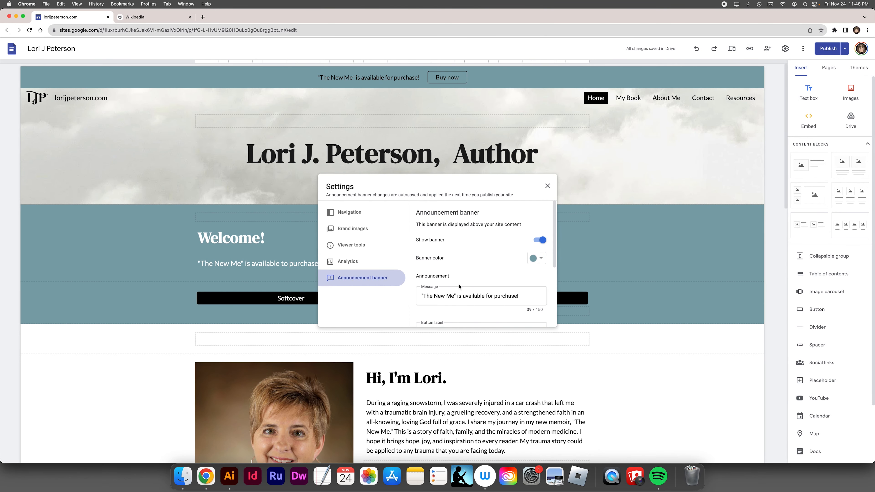
{"action": "left_click", "coordinate": [547, 186]}
{"action": "left_click", "coordinate": [11, 78]}
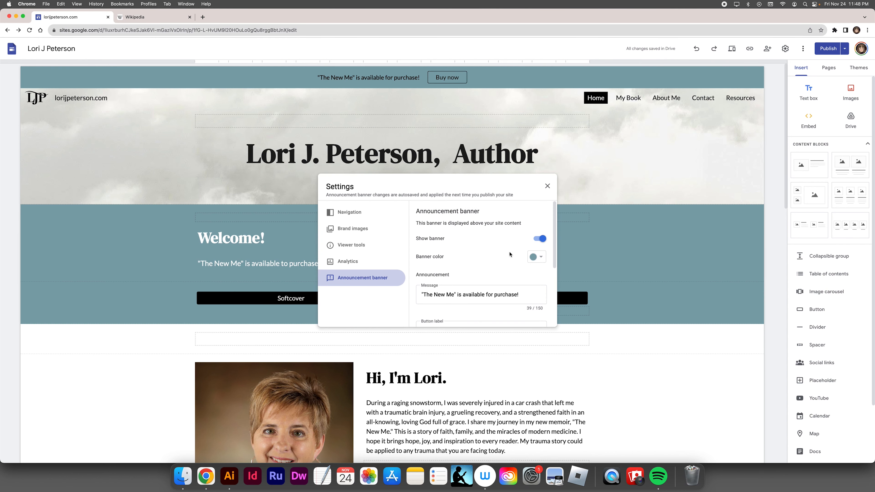
{"action": "left_click", "coordinate": [547, 241]}
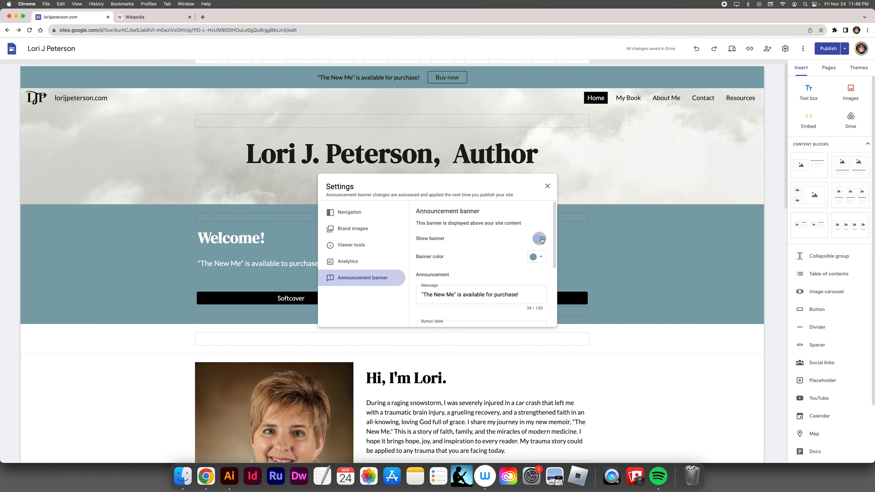
{"action": "left_click", "coordinate": [547, 187]}
{"action": "left_click", "coordinate": [733, 50]}
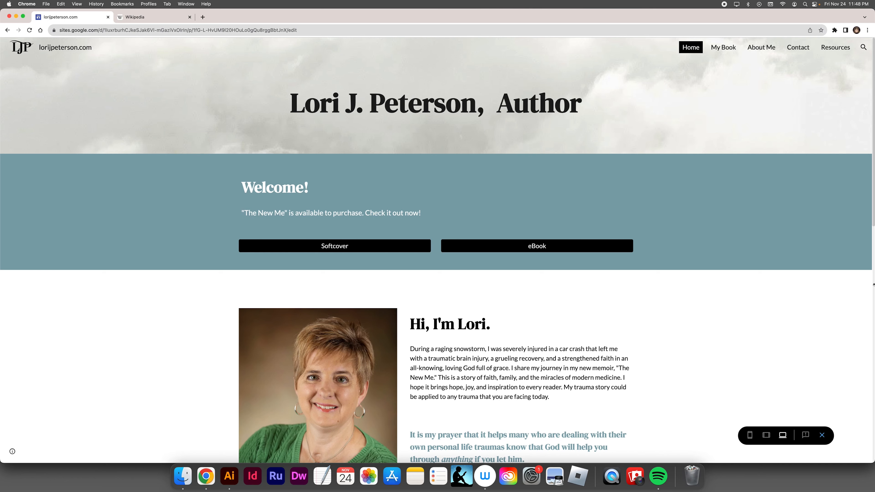
{"action": "left_click", "coordinate": [823, 435]}
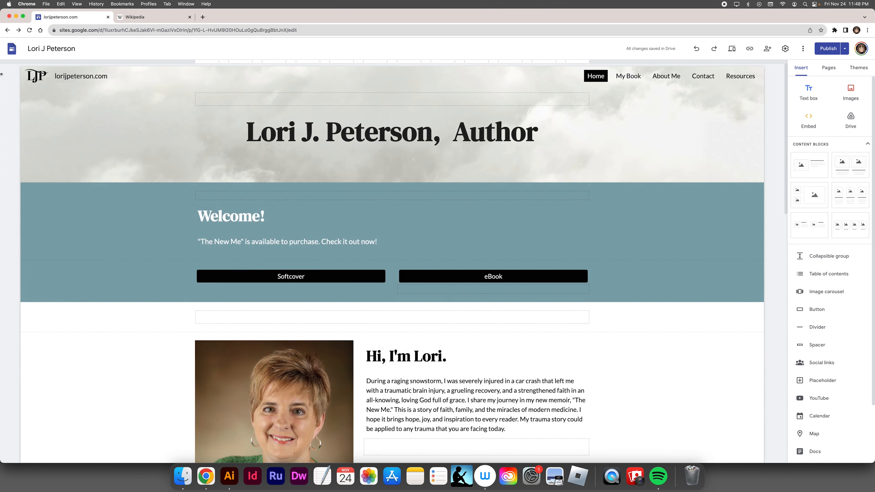
Change the announcement banner's message to "Thank you for your support!" in the site settings
{"action": "left_click", "coordinate": [11, 75]}
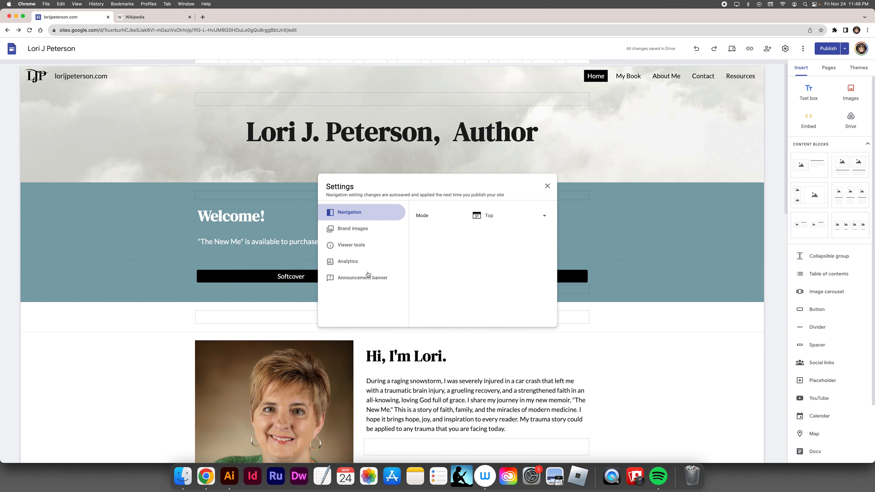
{"action": "left_click", "coordinate": [363, 279]}
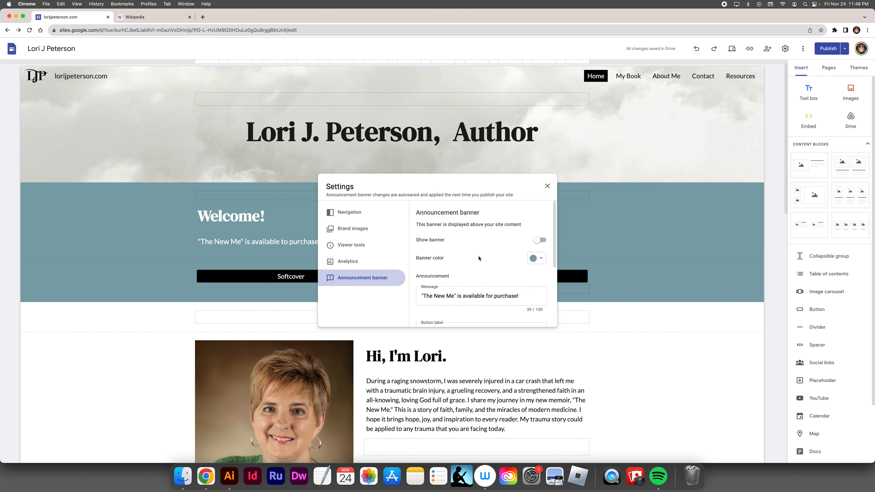
{"action": "double_click", "coordinate": [474, 296]}
{"action": "scroll", "coordinate": [476, 293], "scroll_direction": "down", "scroll_amount": 1}
{"action": "triple_click", "coordinate": [475, 266]}
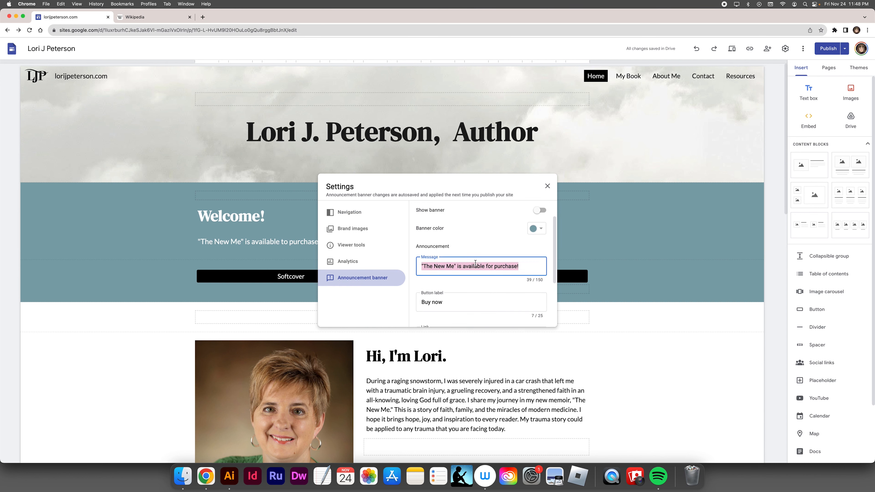
{"action": "type", "text": "Thank yo"}
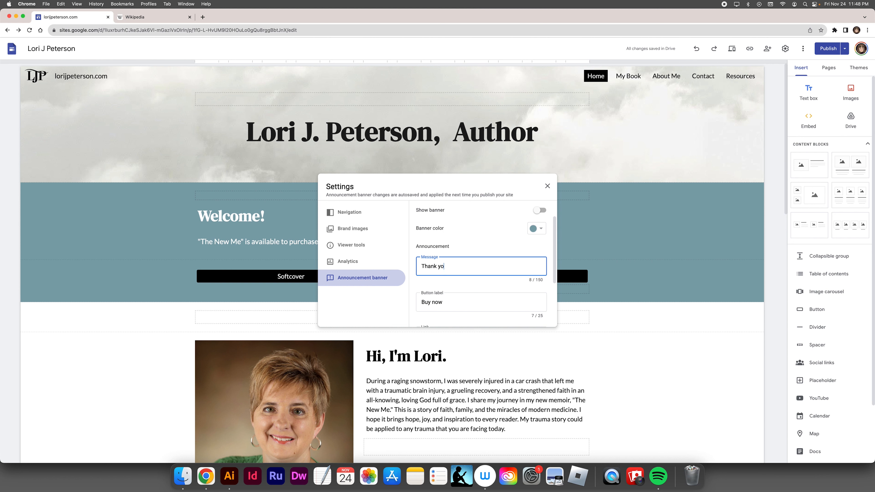
{"action": "type", "text": "u for your support!"}
Set the announcement banner's button label to "Donate here"
{"action": "scroll", "coordinate": [457, 304], "scroll_direction": "down", "scroll_amount": 3}
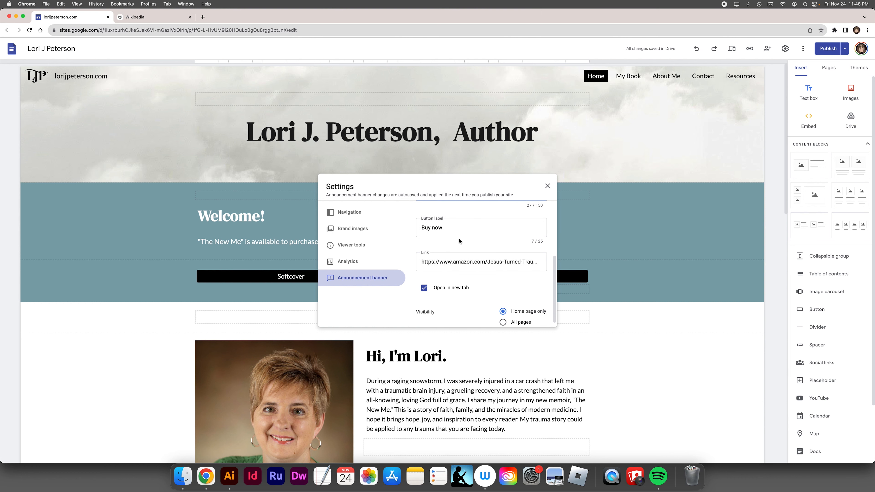
{"action": "scroll", "coordinate": [446, 229], "scroll_direction": "up", "scroll_amount": 2}
{"action": "double_click", "coordinate": [433, 241]}
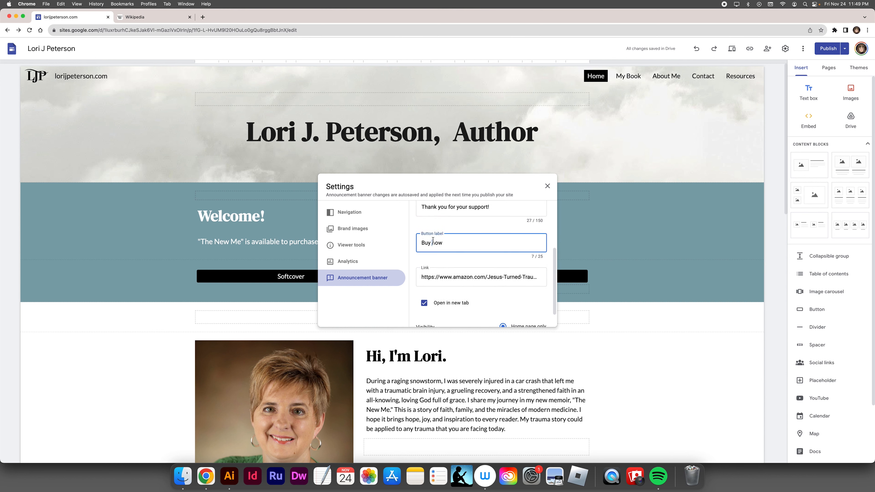
{"action": "triple_click", "coordinate": [434, 241]}
{"action": "type", "text": "Donate"}
{"action": "key", "text": "BackSpace"}
{"action": "type", "text": "ate here"}
{"action": "key", "text": "Tab"}
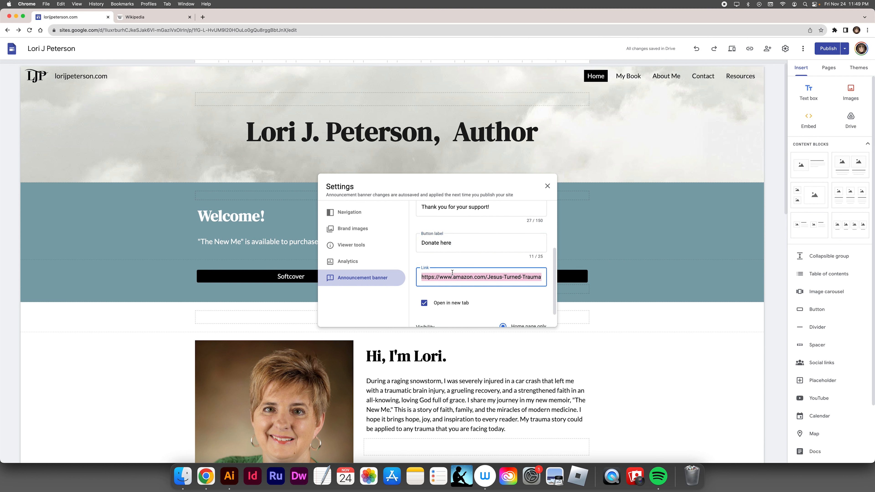
Set the announcement banner's visibility to All pages, turn on showing the banner, and close the settings
{"action": "scroll", "coordinate": [452, 292], "scroll_direction": "down", "scroll_amount": 2}
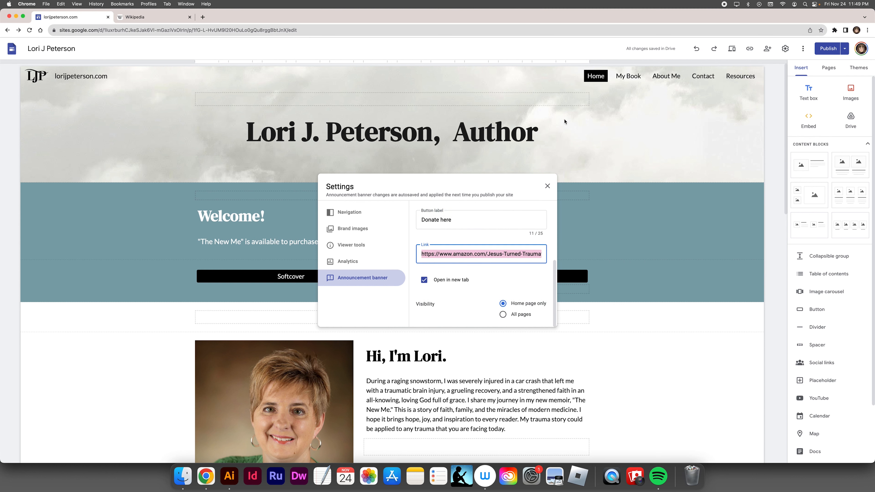
{"action": "triple_click", "coordinate": [479, 257]}
{"action": "left_click", "coordinate": [503, 314]}
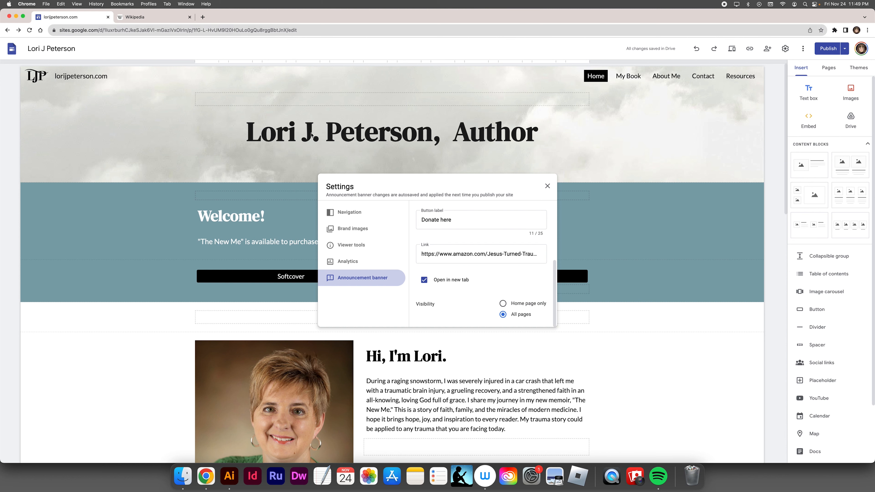
{"action": "scroll", "coordinate": [469, 239], "scroll_direction": "up", "scroll_amount": 3}
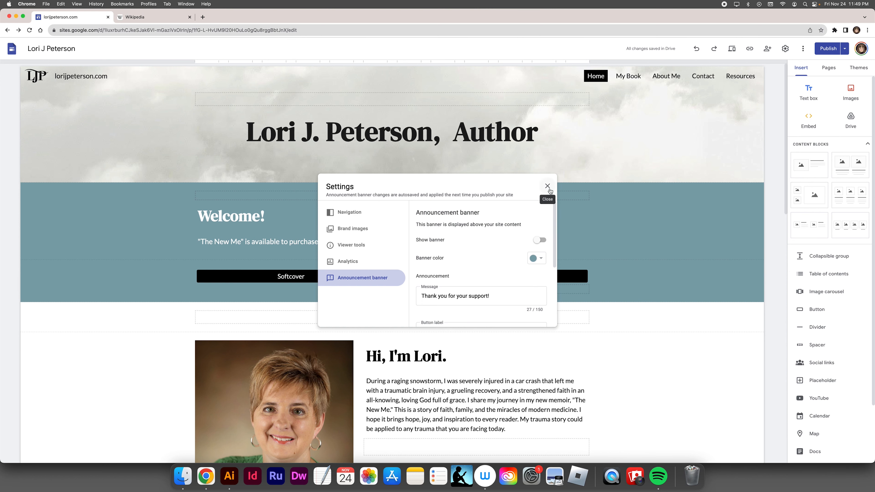
{"action": "left_click", "coordinate": [537, 240]}
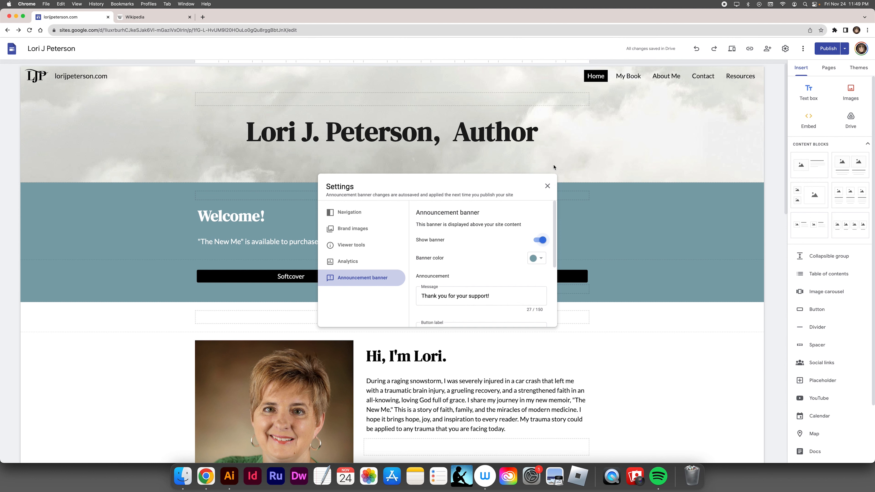
{"action": "left_click", "coordinate": [547, 186]}
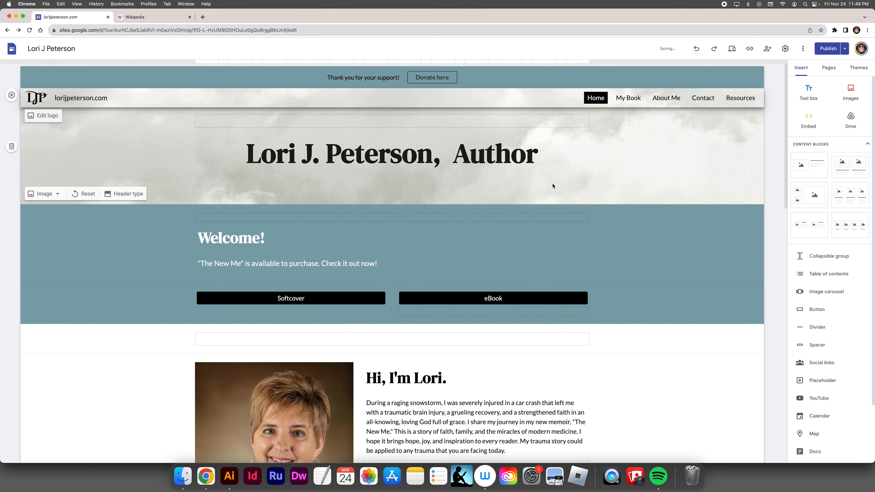
Check the banner's message text and test where its Donate here button leads
{"action": "triple_click", "coordinate": [369, 74]}
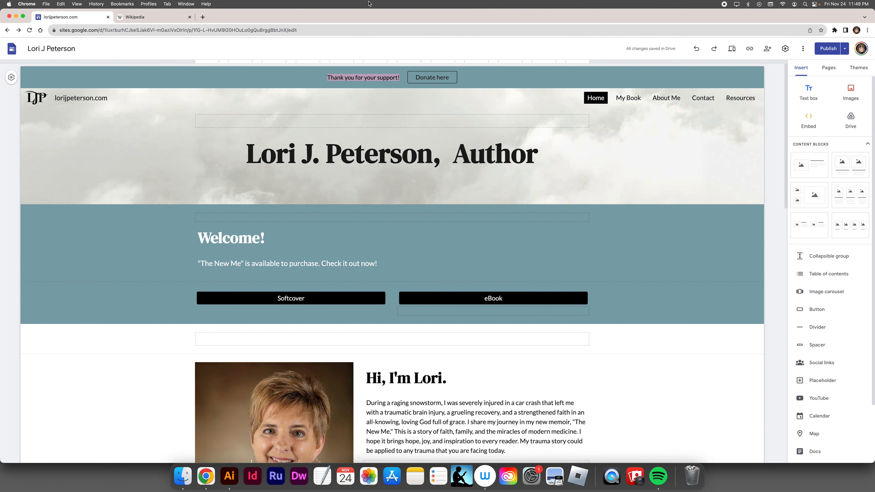
{"action": "left_click", "coordinate": [332, 79]}
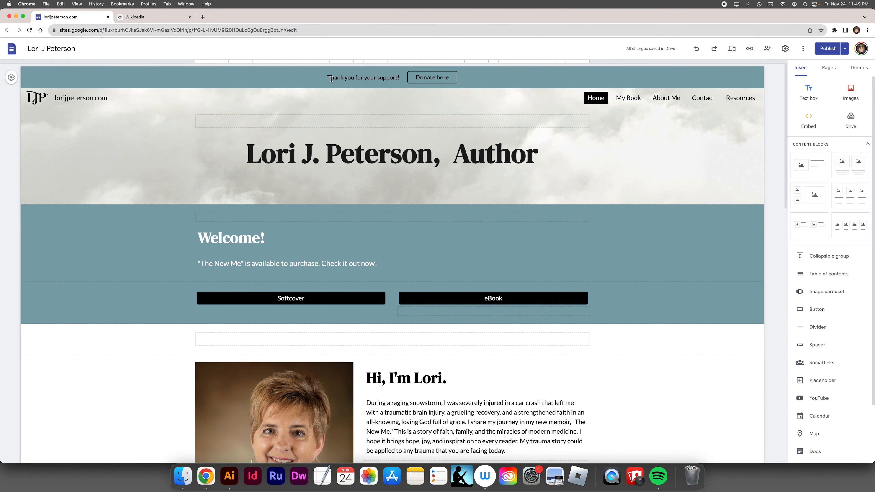
{"action": "left_click", "coordinate": [446, 80]}
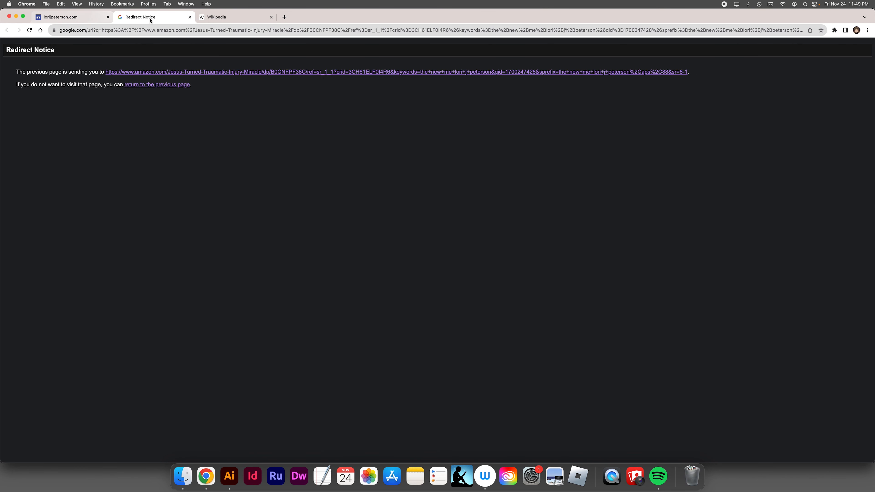
Follow the redirect notice's link to the Amazon book page and return to the site editor
{"action": "left_click", "coordinate": [195, 72]}
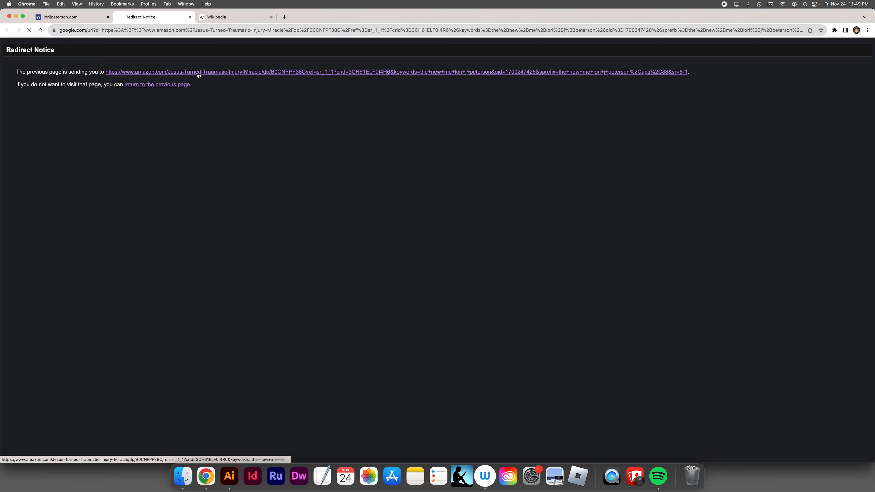
{"action": "left_click", "coordinate": [69, 17]}
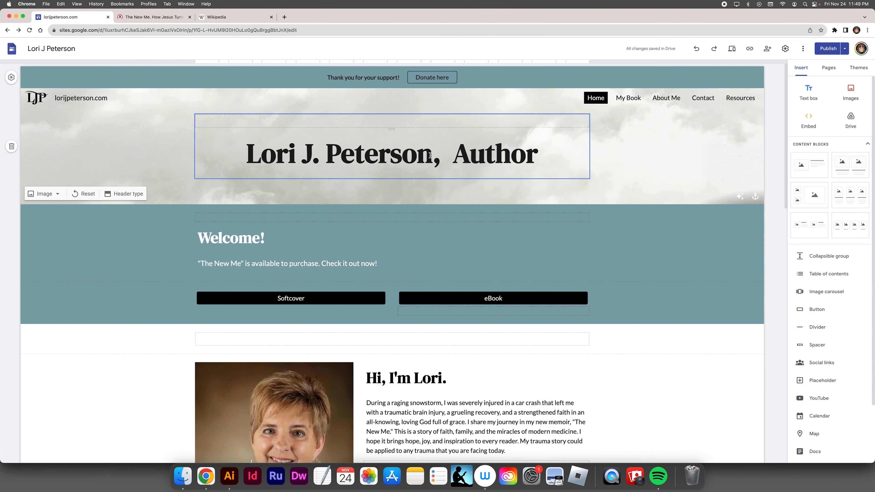
{"action": "left_click", "coordinate": [11, 77]}
{"action": "triple_click", "coordinate": [437, 301]}
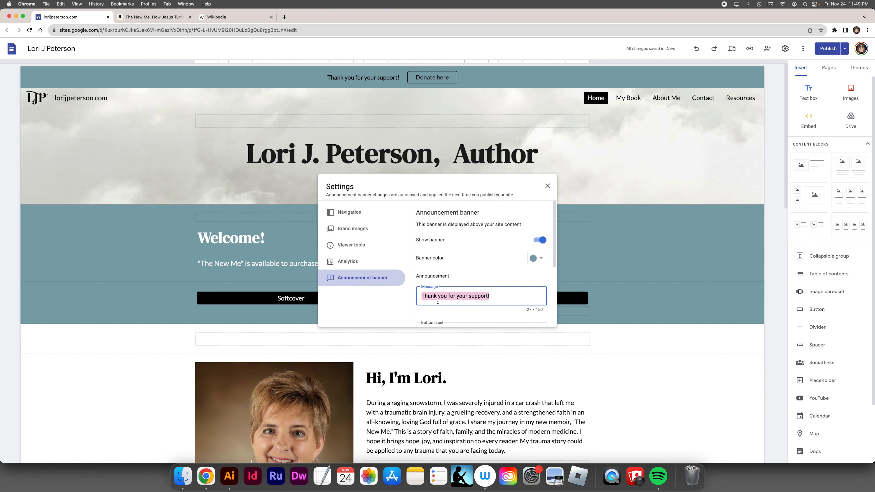
{"action": "left_click", "coordinate": [547, 186]}
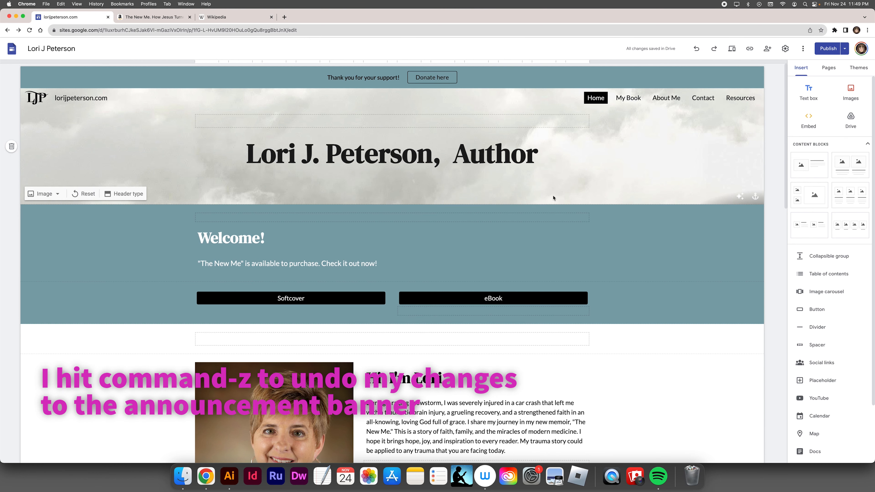
Undo the announcement banner changes and check its message, button label, link and visibility in the settings
{"action": "key", "text": "super+z"}
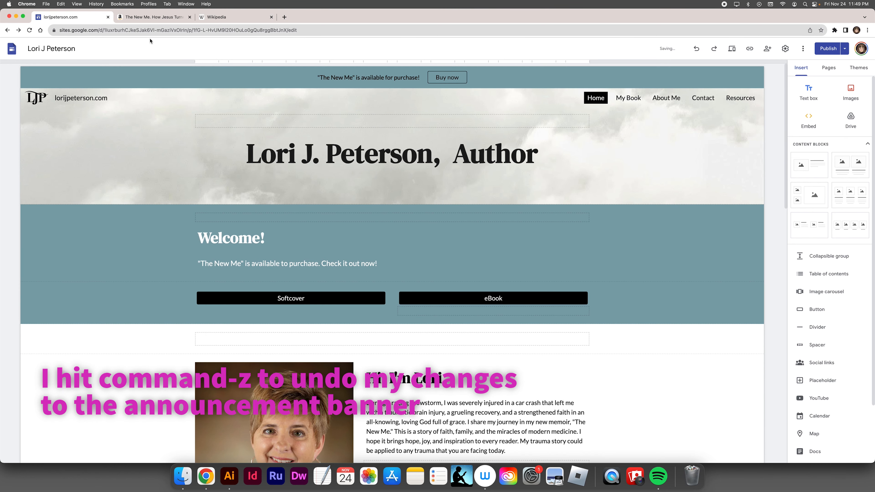
{"action": "left_click", "coordinate": [12, 77]}
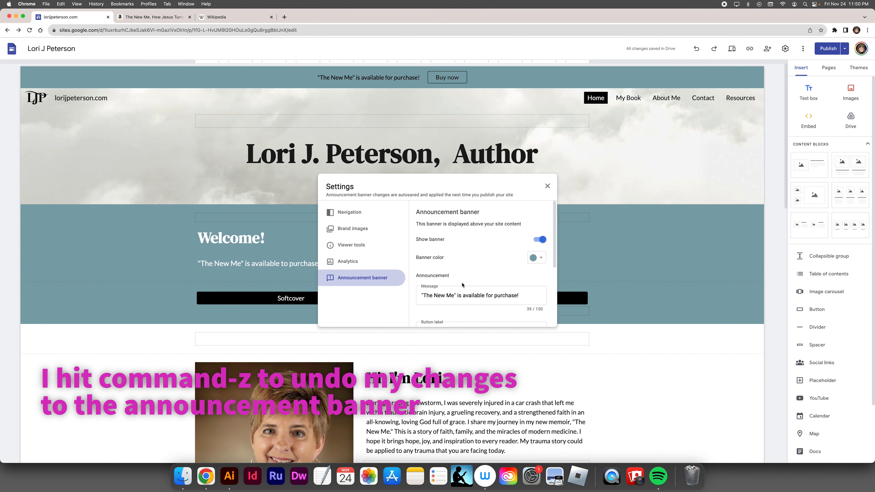
{"action": "scroll", "coordinate": [482, 294], "scroll_direction": "down", "scroll_amount": 3}
{"action": "scroll", "coordinate": [527, 265], "scroll_direction": "up", "scroll_amount": 1}
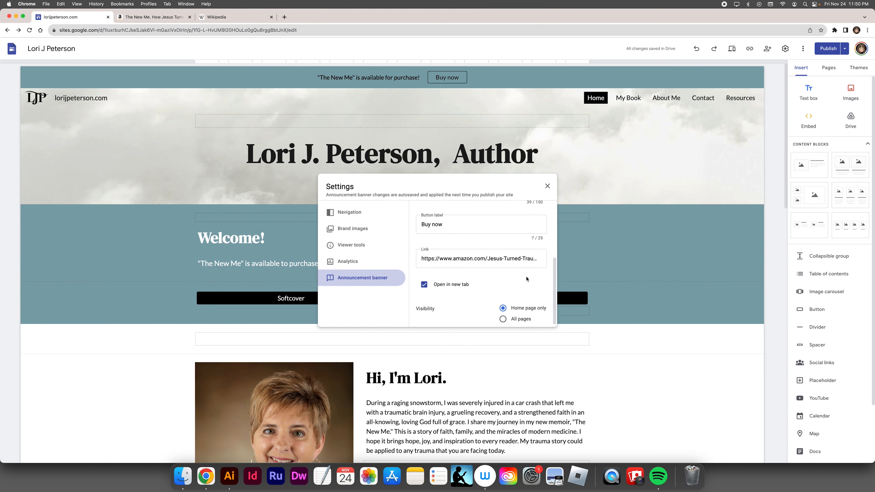
{"action": "scroll", "coordinate": [504, 264], "scroll_direction": "up", "scroll_amount": 3}
{"action": "left_click", "coordinate": [547, 186]}
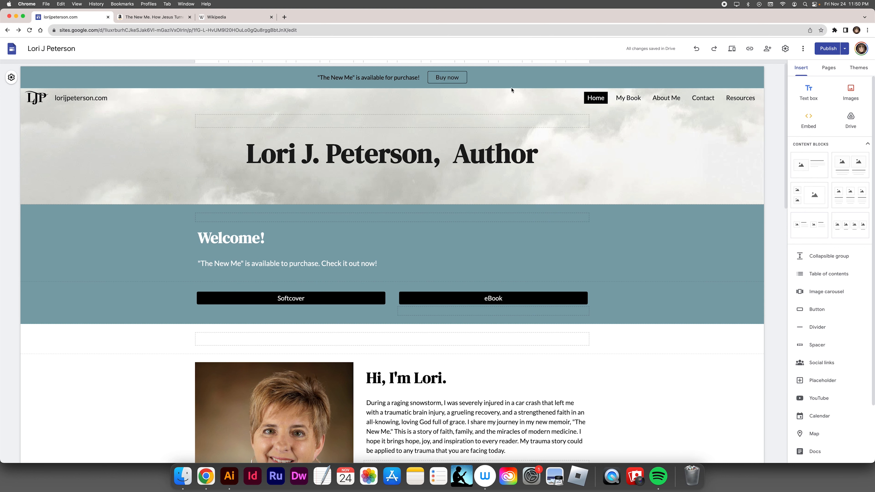
On the My Book page, replace "2" with "two" in the book description's "mother of 2" heading
{"action": "left_click", "coordinate": [624, 100]}
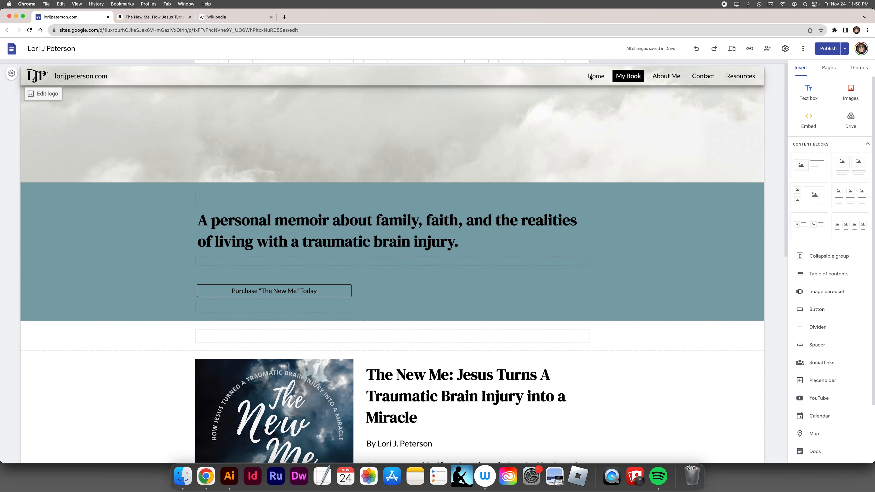
{"action": "scroll", "coordinate": [318, 209], "scroll_direction": "down", "scroll_amount": 5}
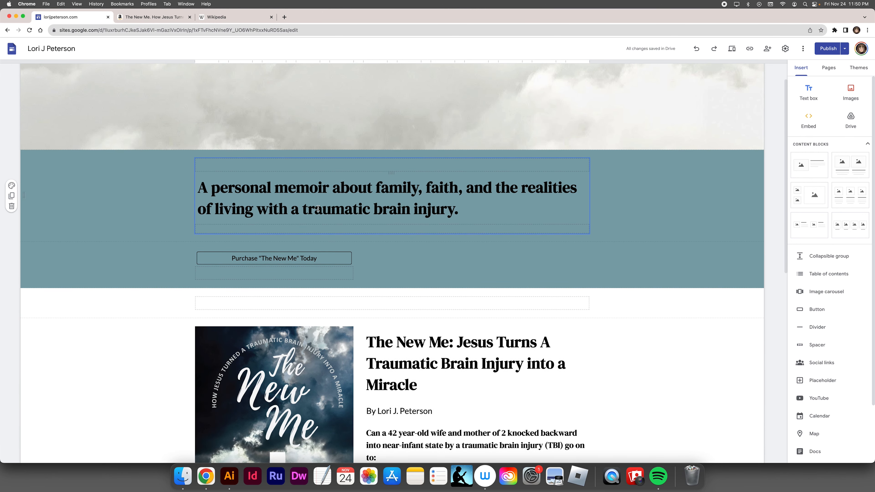
{"action": "scroll", "coordinate": [319, 209], "scroll_direction": "down", "scroll_amount": 3}
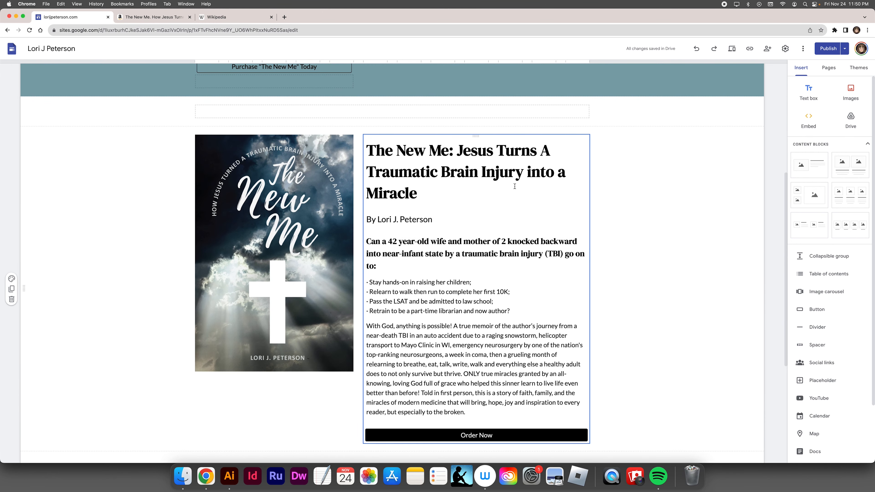
{"action": "scroll", "coordinate": [514, 191], "scroll_direction": "down", "scroll_amount": 2}
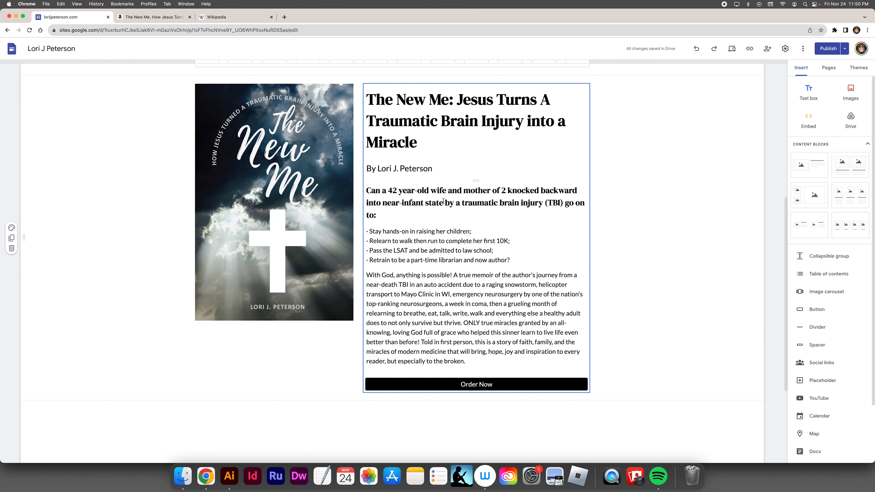
{"action": "double_click", "coordinate": [502, 190]}
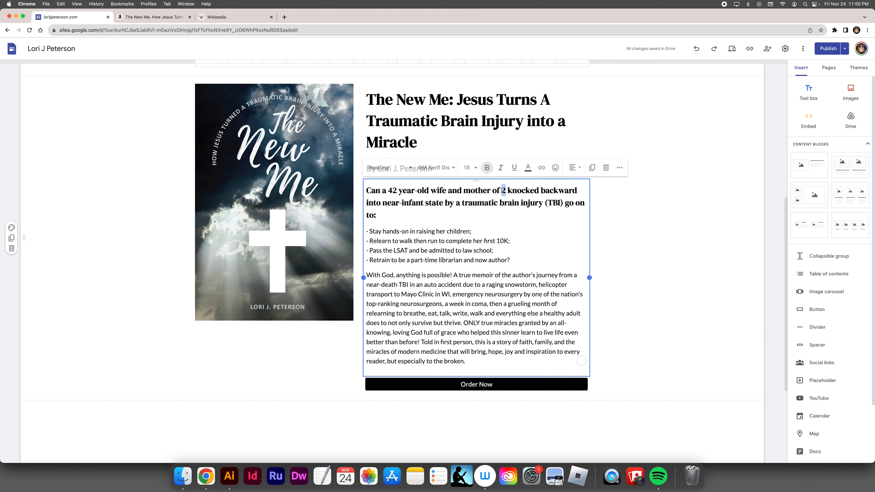
{"action": "type", "text": "two"}
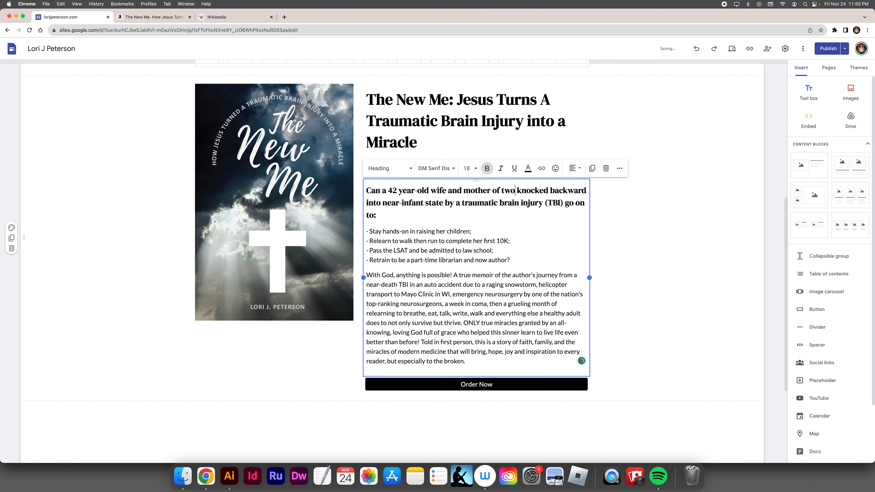
{"action": "left_click", "coordinate": [663, 244]}
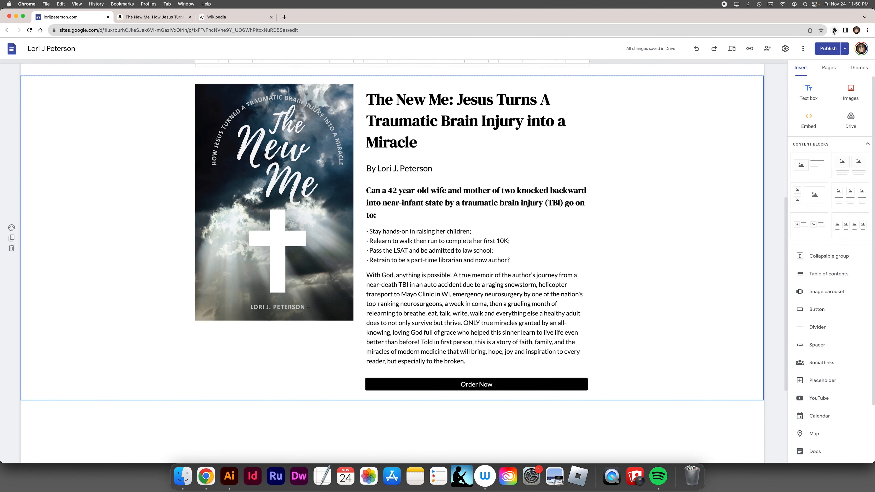
Review the draft against the currently published site and publish the changes
{"action": "scroll", "coordinate": [543, 185], "scroll_direction": "up", "scroll_amount": 10}
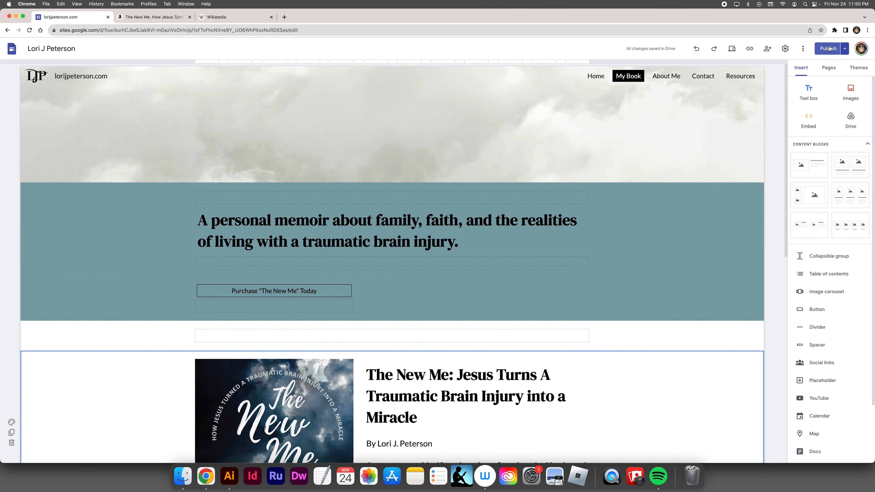
{"action": "scroll", "coordinate": [632, 169], "scroll_direction": "down", "scroll_amount": 6}
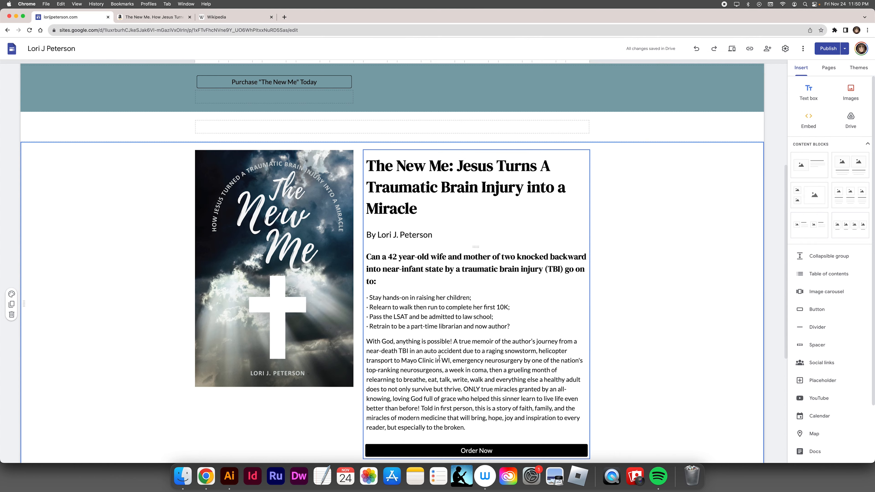
{"action": "scroll", "coordinate": [440, 359], "scroll_direction": "up", "scroll_amount": 6}
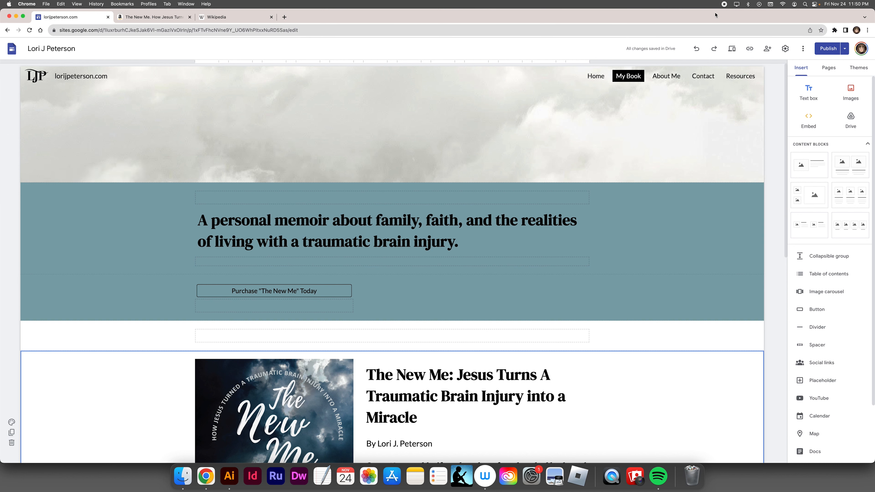
{"action": "left_click", "coordinate": [828, 48]}
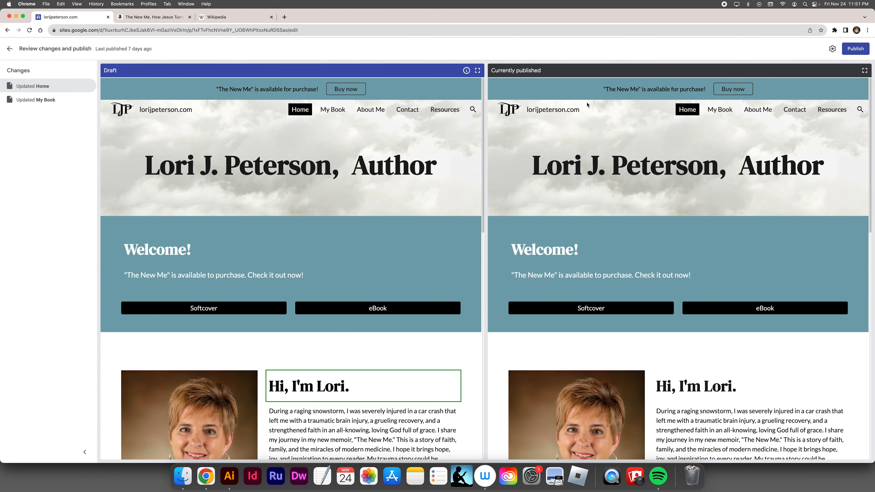
{"action": "left_click", "coordinate": [853, 49]}
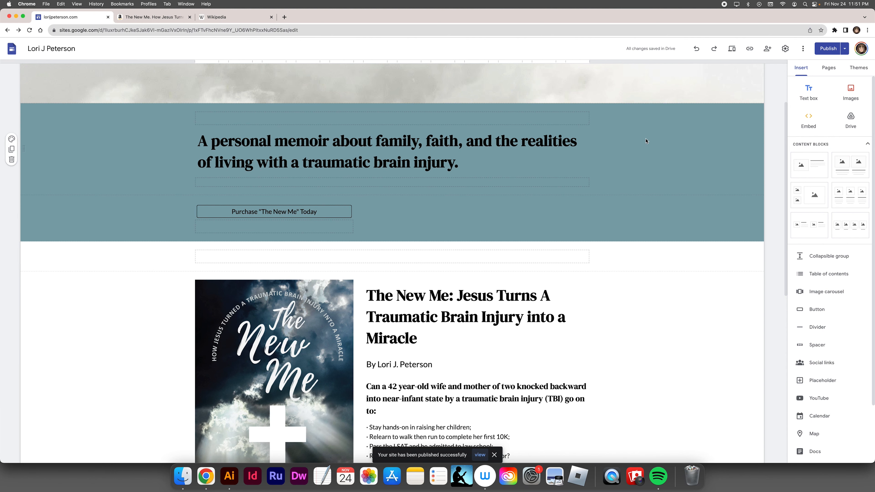
Look over the About Me page and the whole home page down to its footer
{"action": "scroll", "coordinate": [455, 191], "scroll_direction": "up", "scroll_amount": 3}
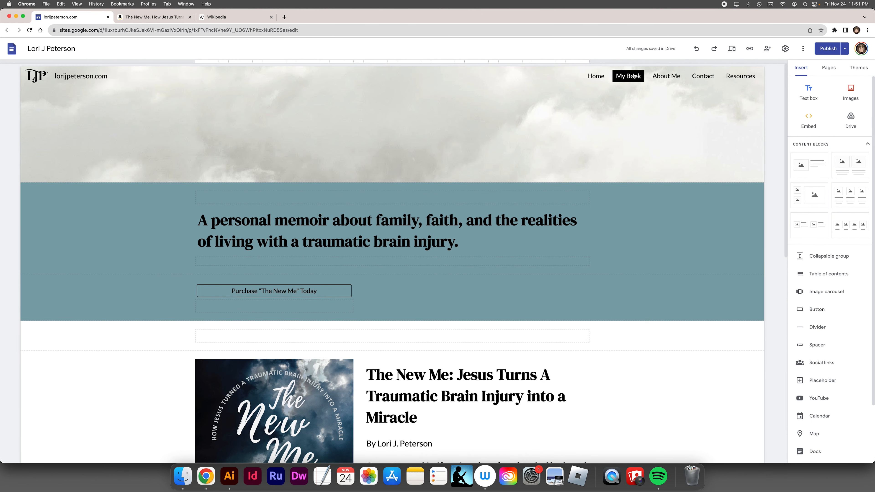
{"action": "left_click", "coordinate": [667, 77]}
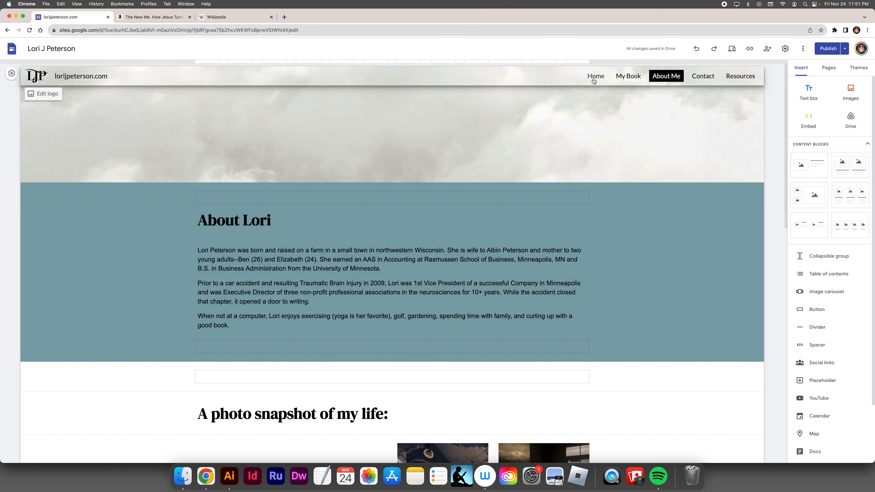
{"action": "left_click", "coordinate": [593, 78]}
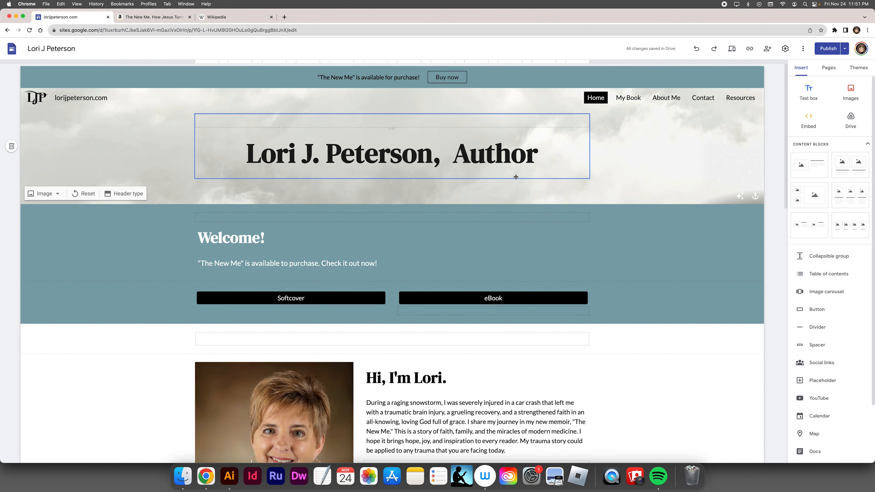
{"action": "scroll", "coordinate": [516, 177], "scroll_direction": "down", "scroll_amount": 15}
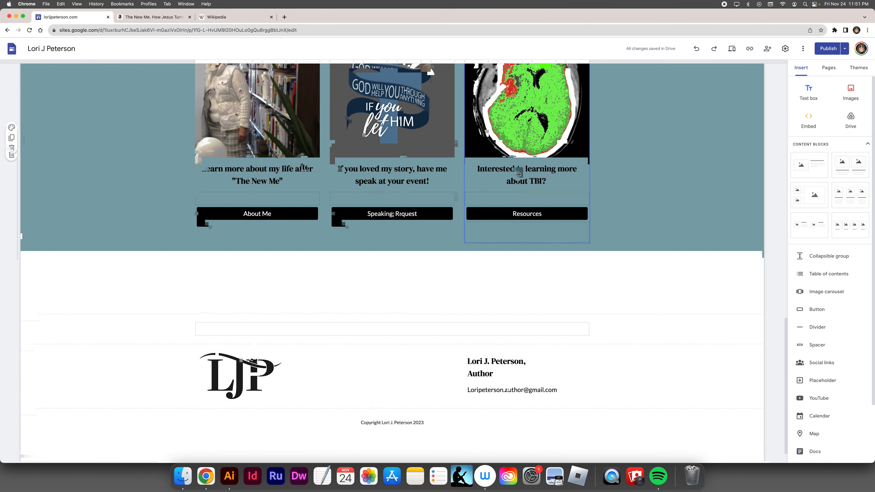
{"action": "scroll", "coordinate": [519, 174], "scroll_direction": "up", "scroll_amount": 15}
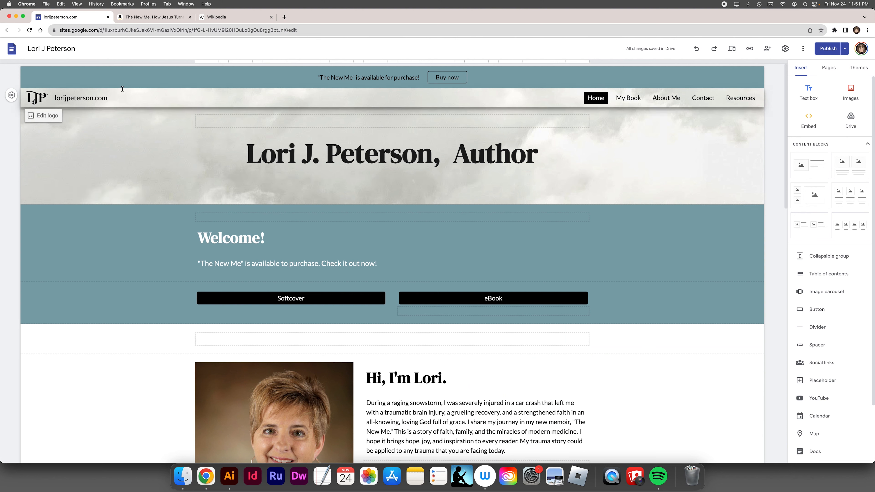